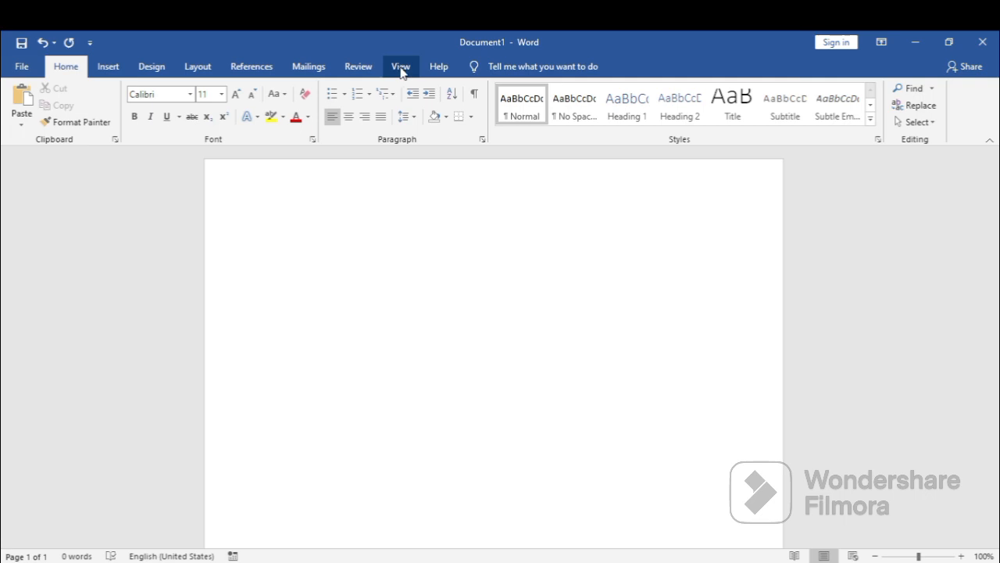
# Start recording a new macro under the default name, assigned to the keyboard shortcut Ctrl+Num 1 and stored in Normal.
pyautogui.click(401, 69)
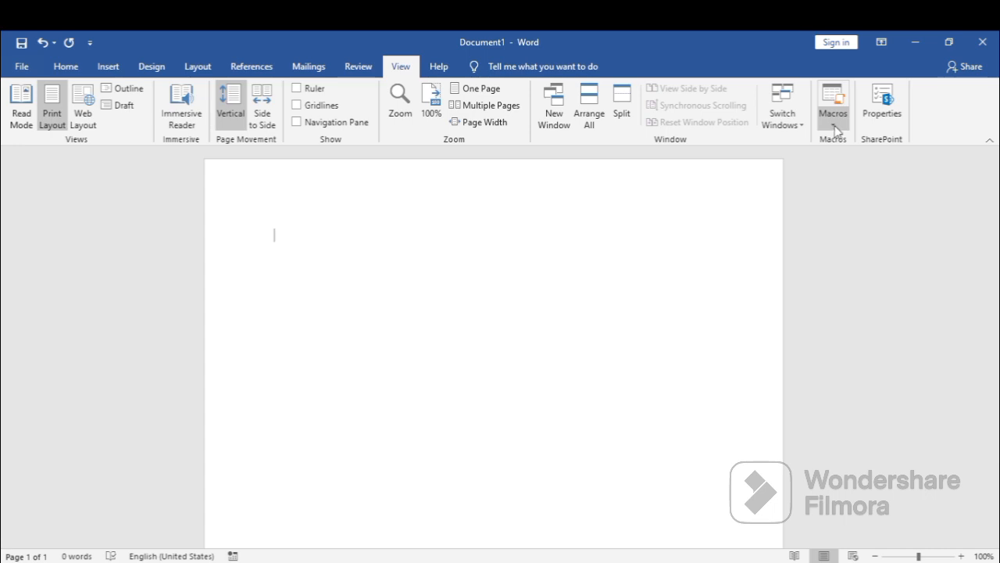
pyautogui.click(834, 127)
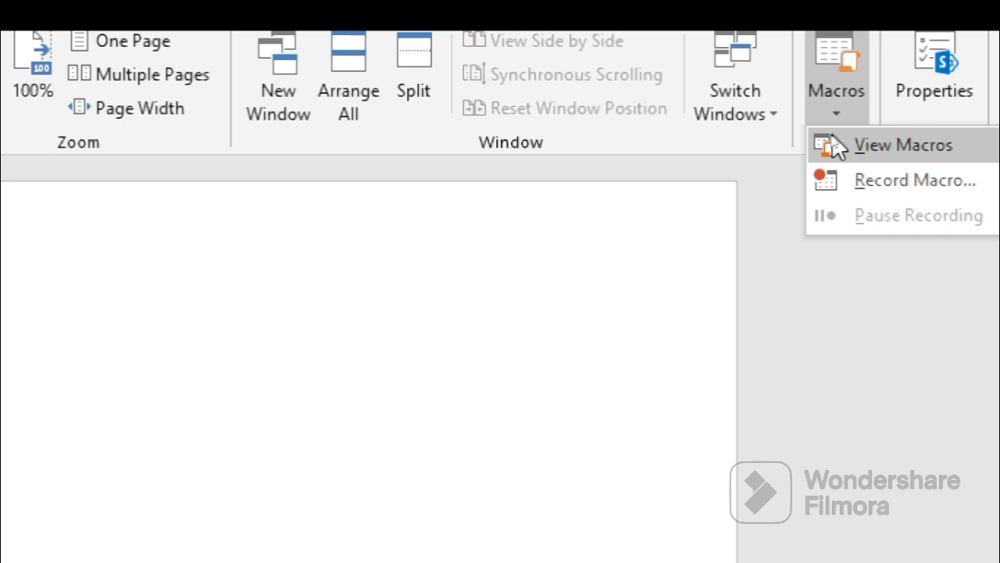
pyautogui.click(897, 180)
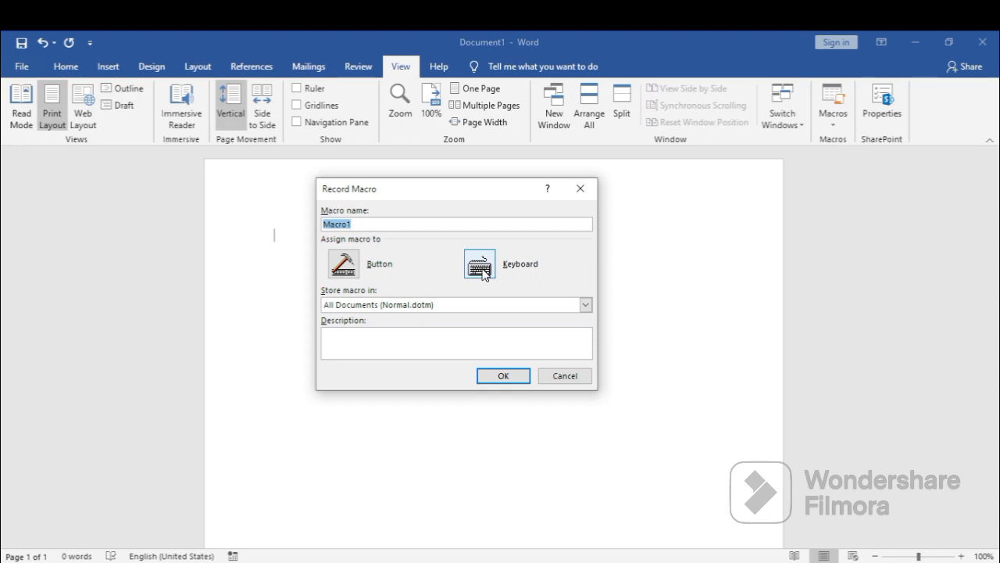
pyautogui.click(480, 264)
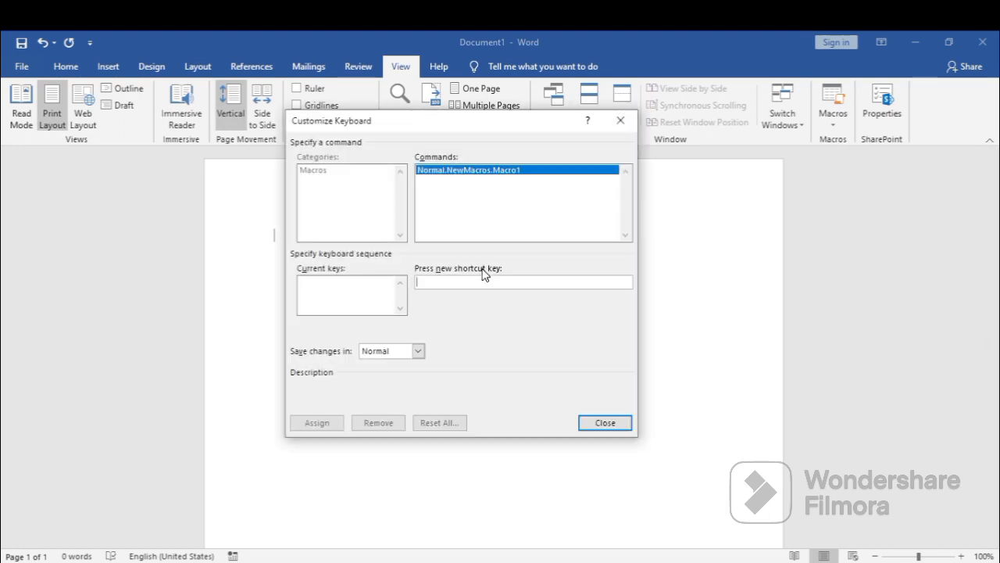
pyautogui.moveTo(506, 130); pyautogui.dragTo(538, 175)
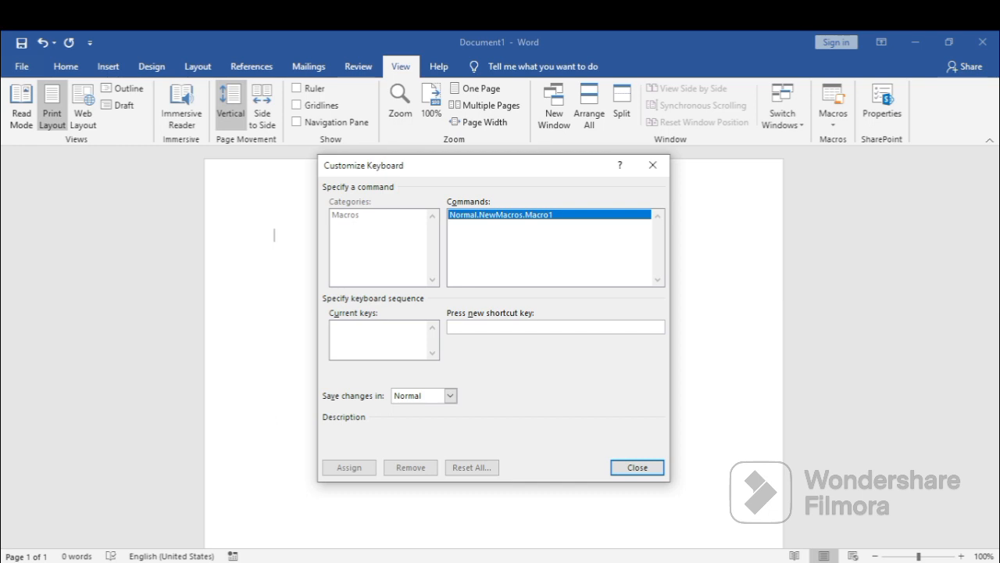
pyautogui.press('ctrl+KP_1')
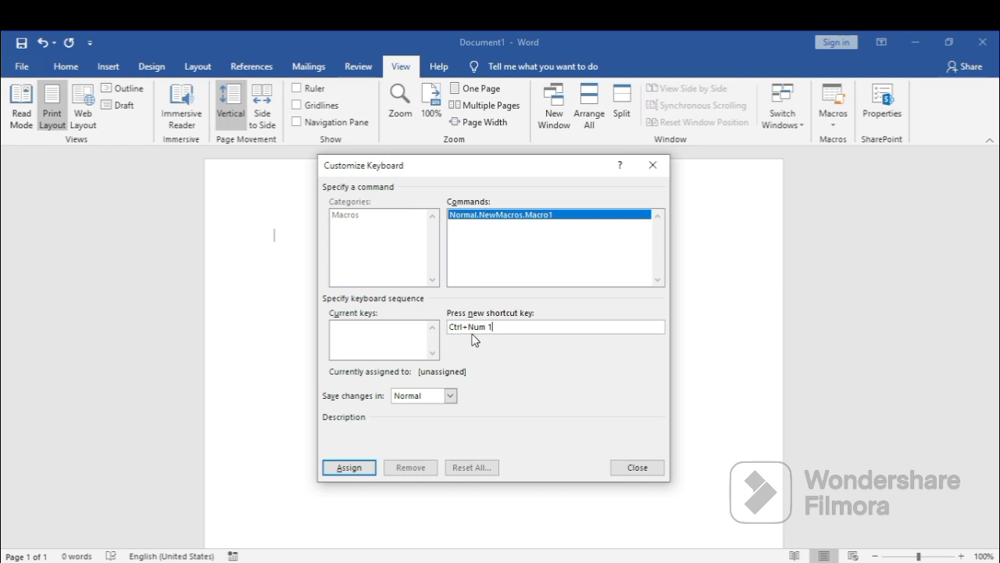
pyautogui.click(349, 468)
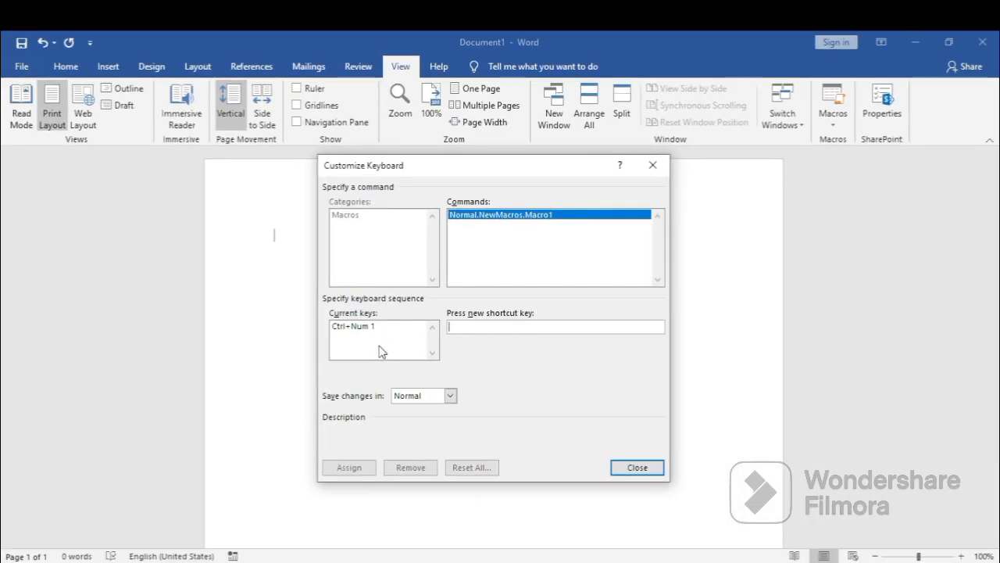
pyautogui.click(639, 469)
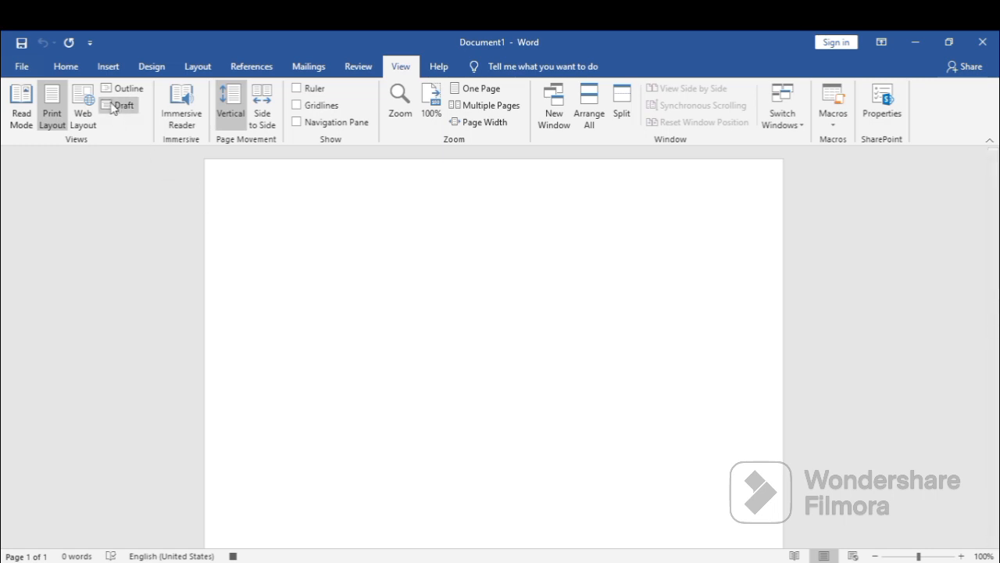
# Set the font to Kruti Dev 010 and the font size to 16 while the macro records.
pyautogui.click(65, 69)
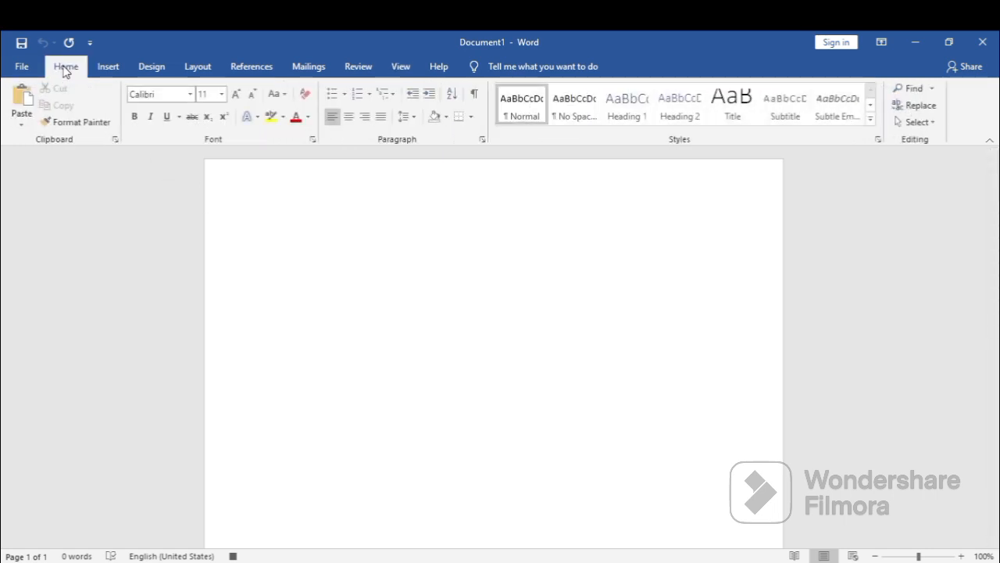
pyautogui.click(190, 95)
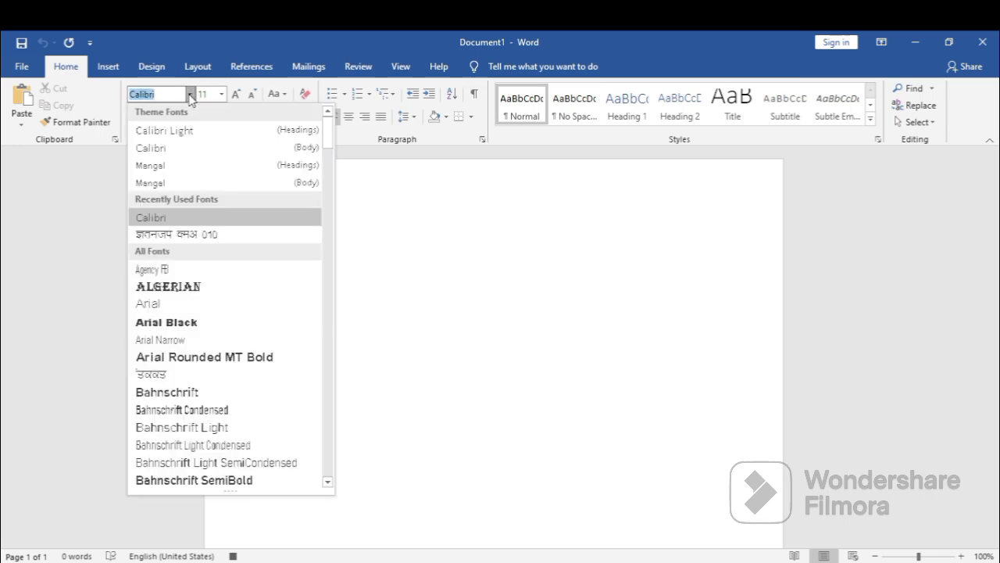
pyautogui.click(189, 235)
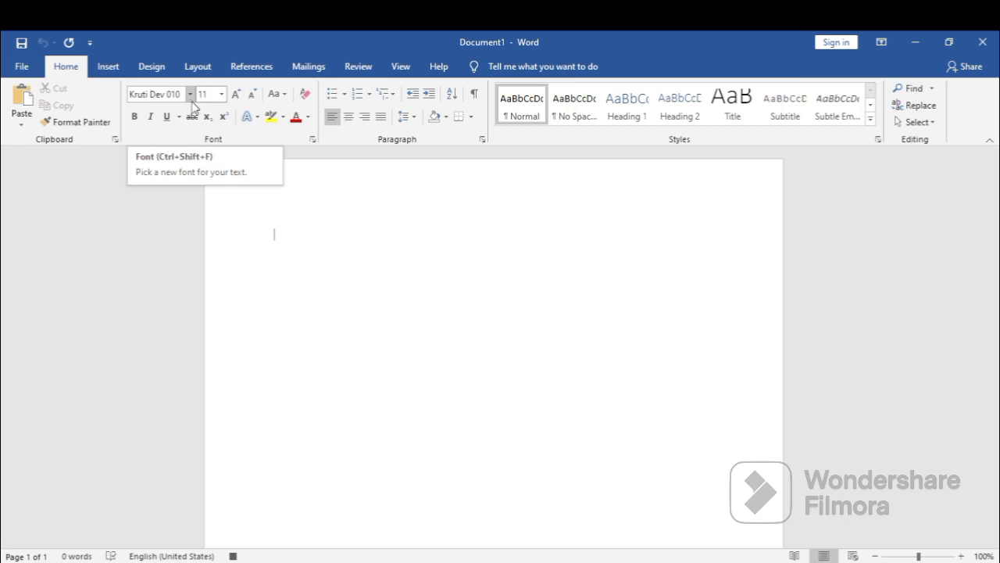
pyautogui.click(221, 95)
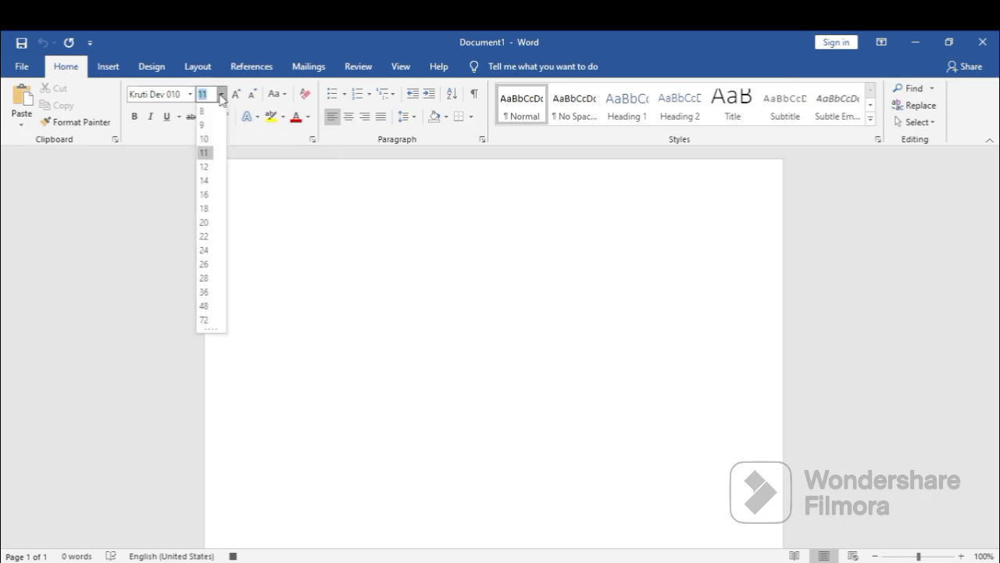
pyautogui.click(205, 195)
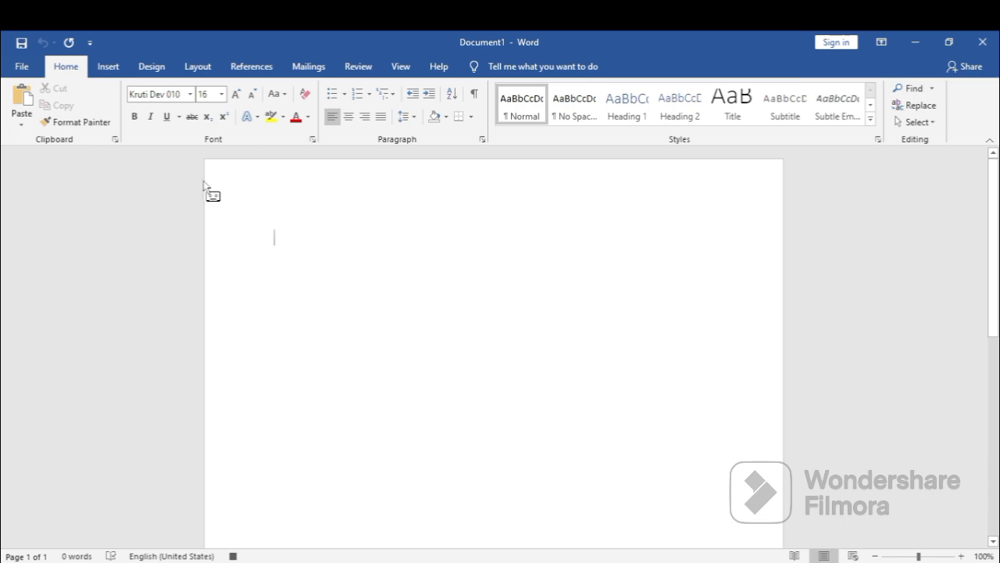
# Stop recording the Kruti Dev 010 font macro.
pyautogui.click(400, 68)
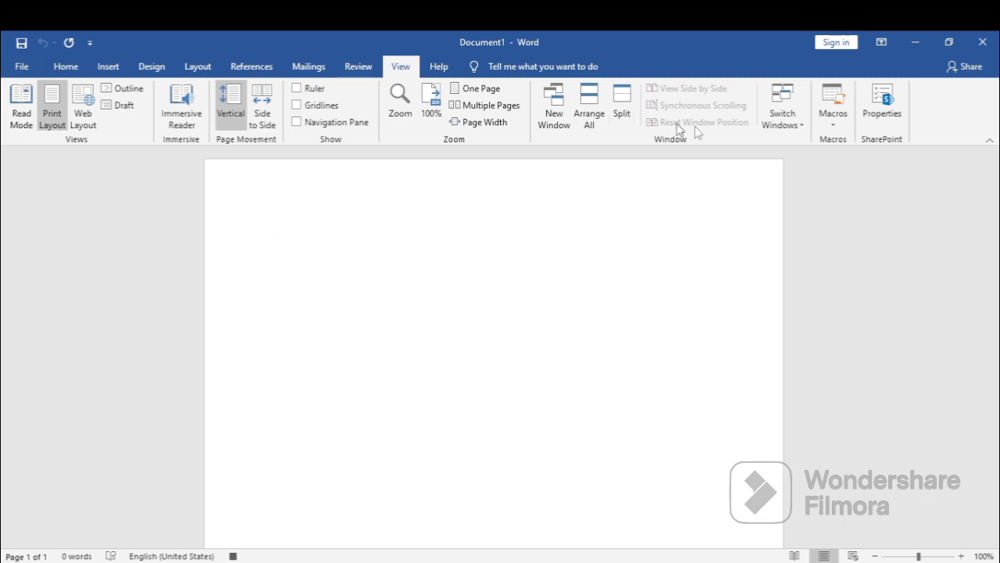
pyautogui.click(835, 128)
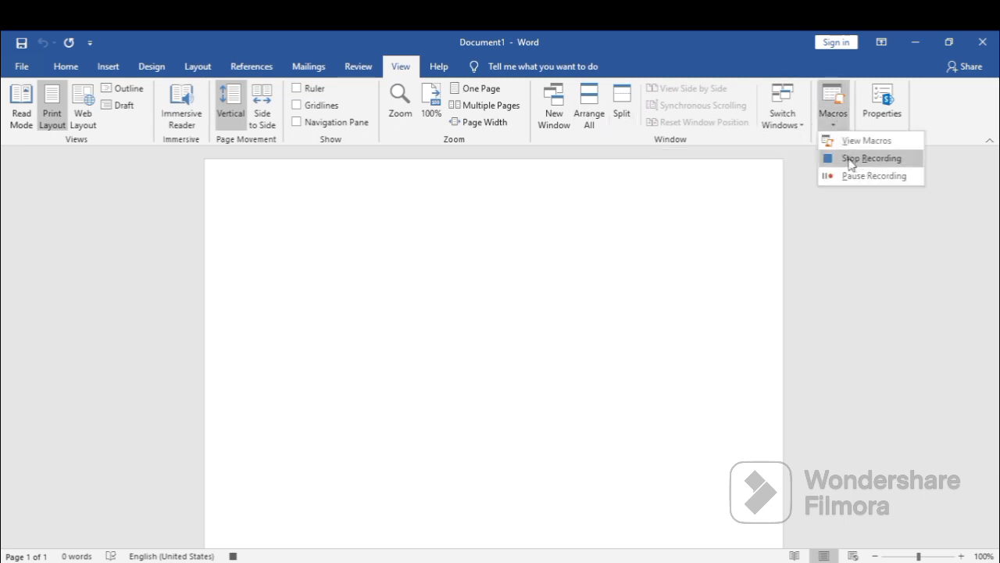
pyautogui.click(850, 158)
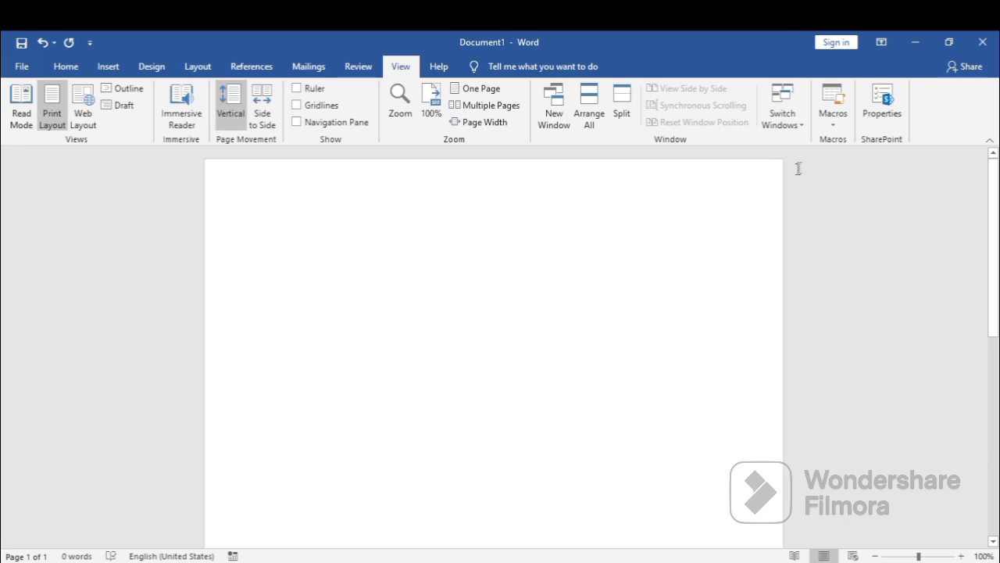
# Check the list of saved macros and close it without running any.
pyautogui.click(833, 132)
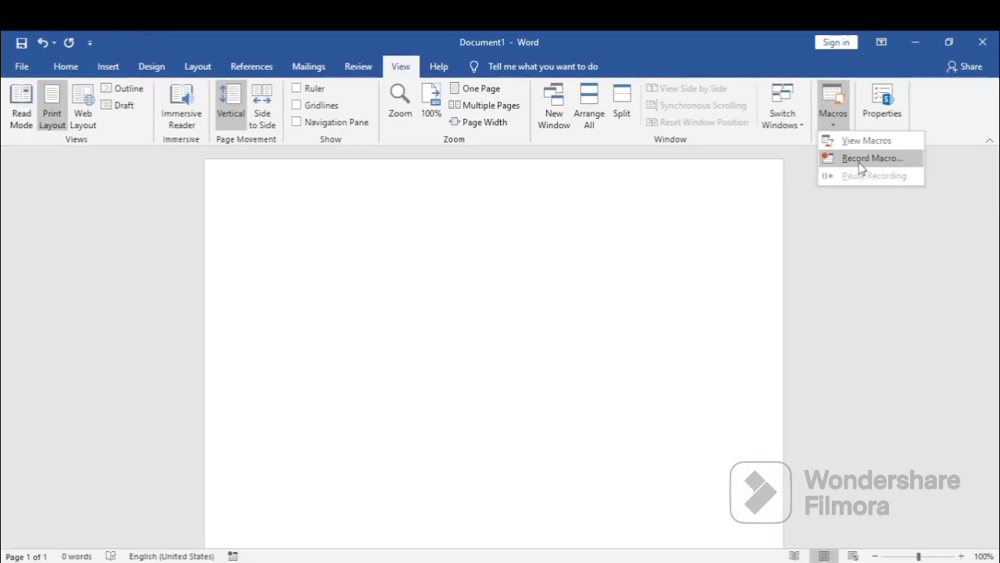
pyautogui.click(864, 143)
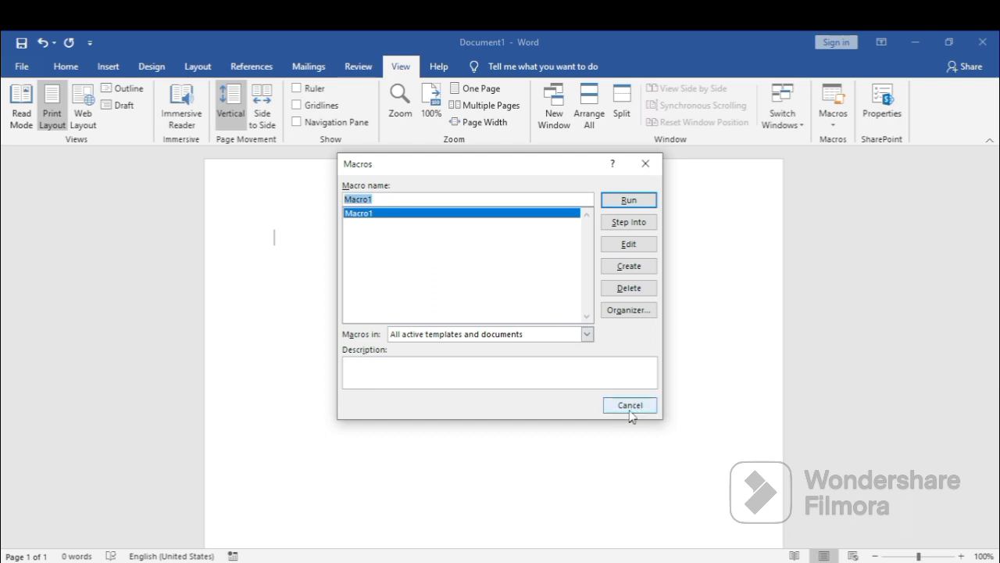
pyautogui.click(646, 163)
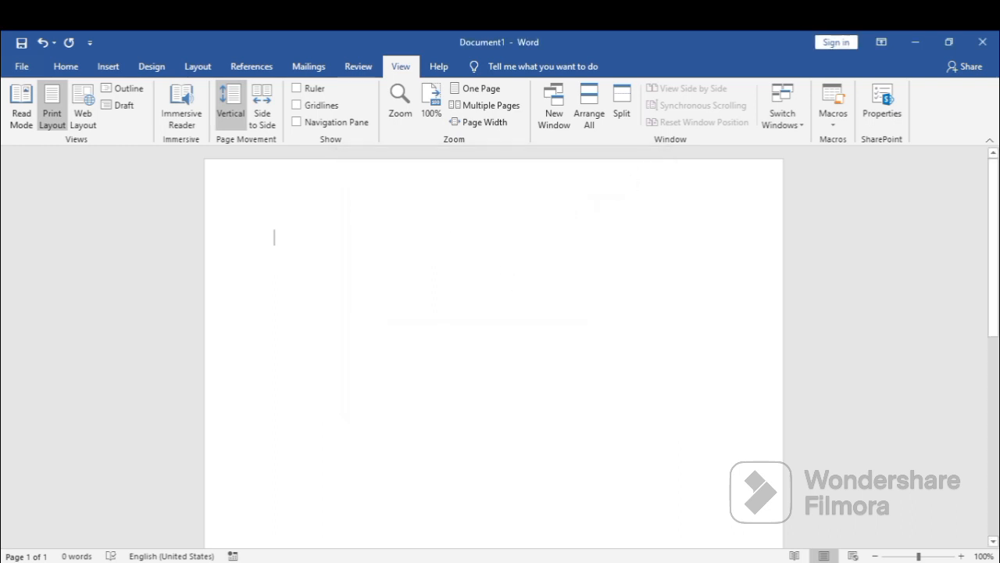
# Start recording a second macro under the default name, assigned to the keyboard shortcut Ctrl+Num 2 and stored in Normal.
pyautogui.click(833, 123)
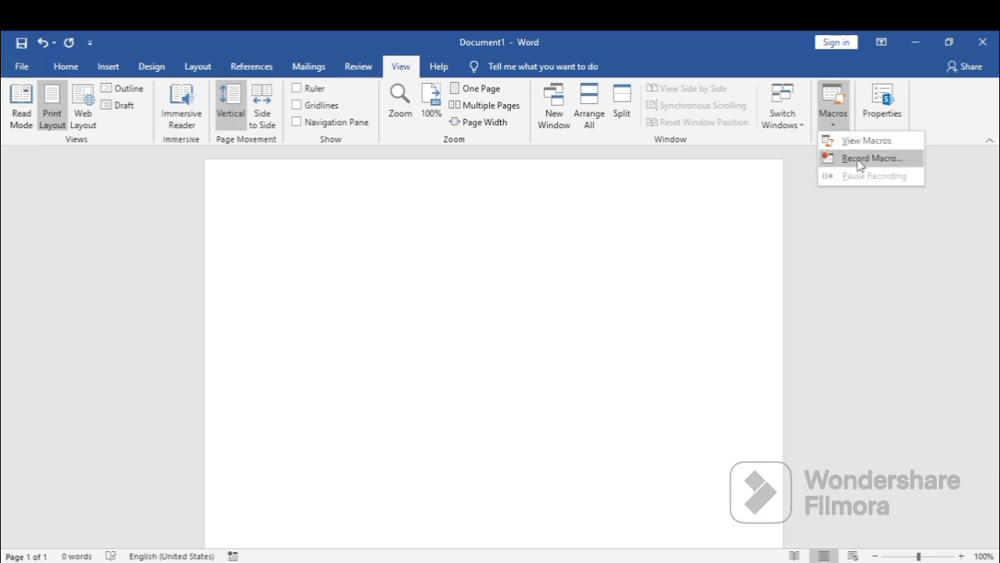
pyautogui.click(853, 158)
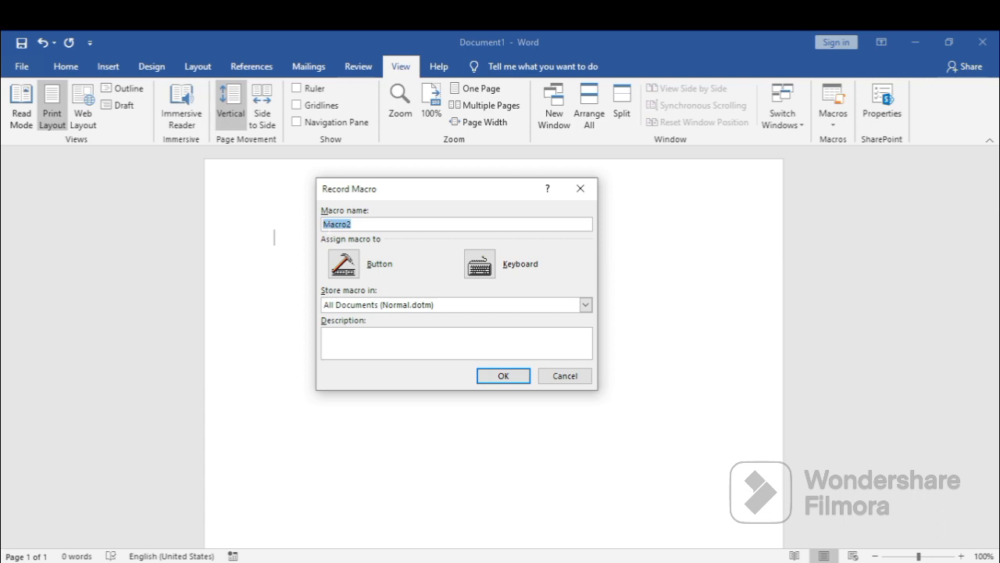
pyautogui.click(480, 266)
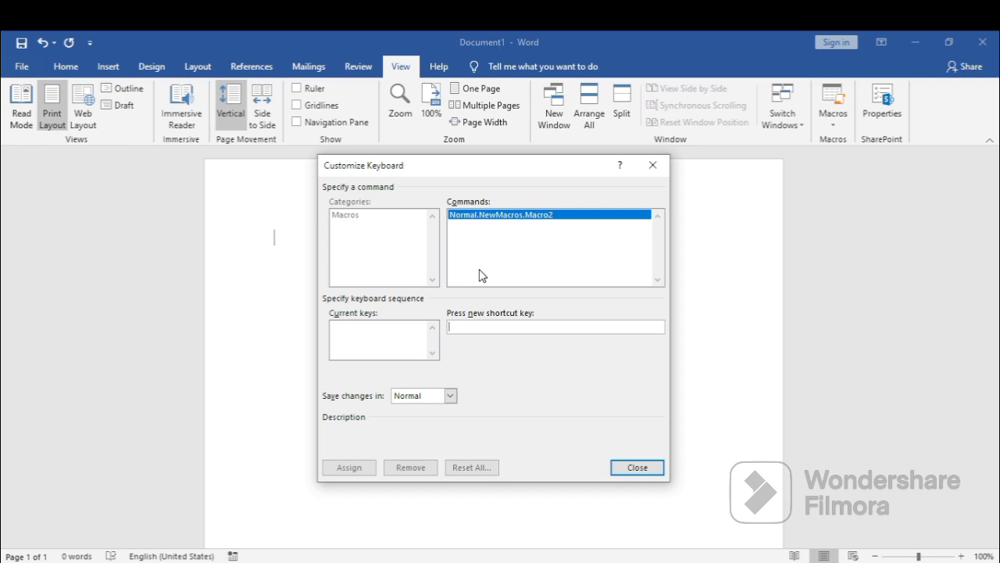
pyautogui.press('ctrl+KP_2')
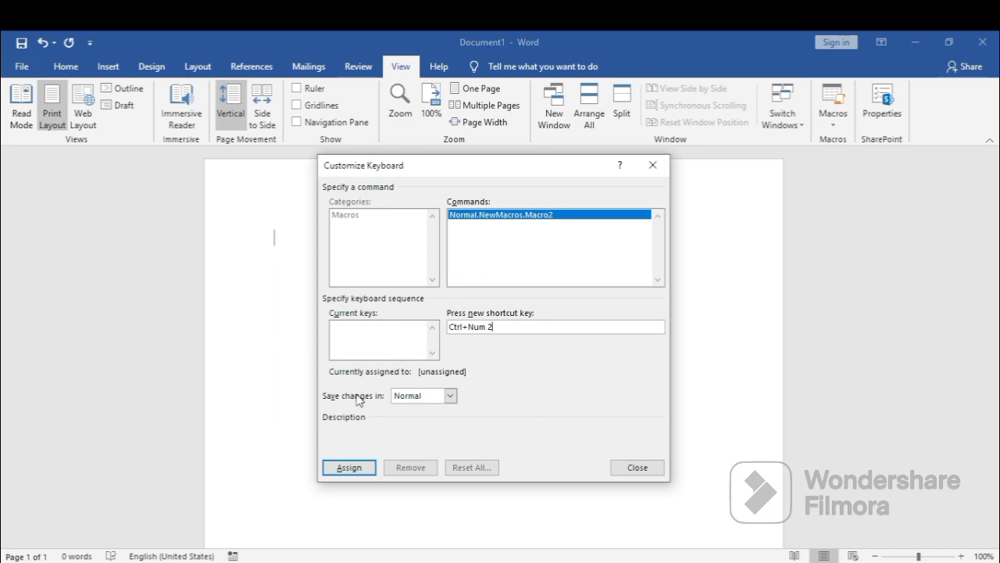
pyautogui.click(348, 469)
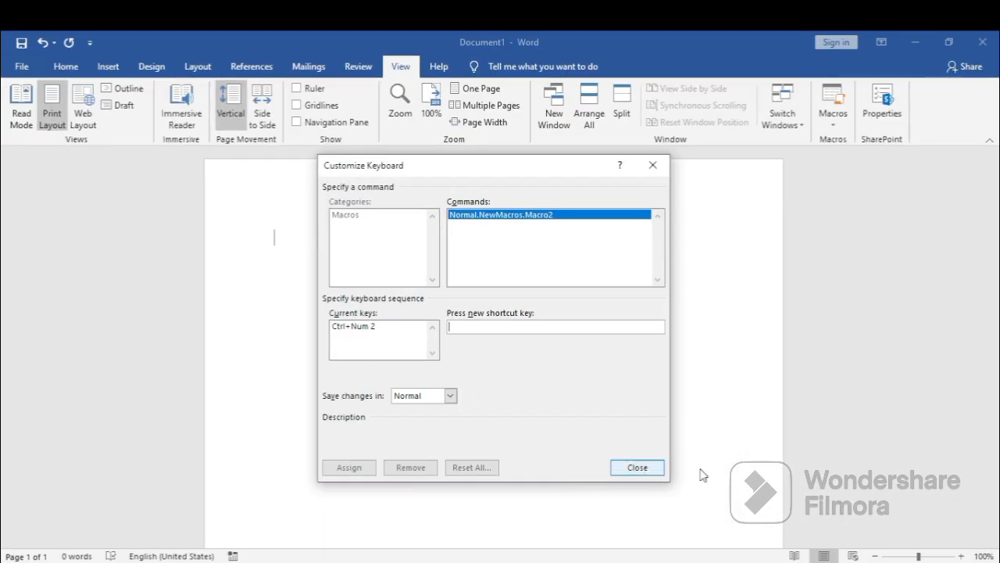
pyautogui.click(637, 467)
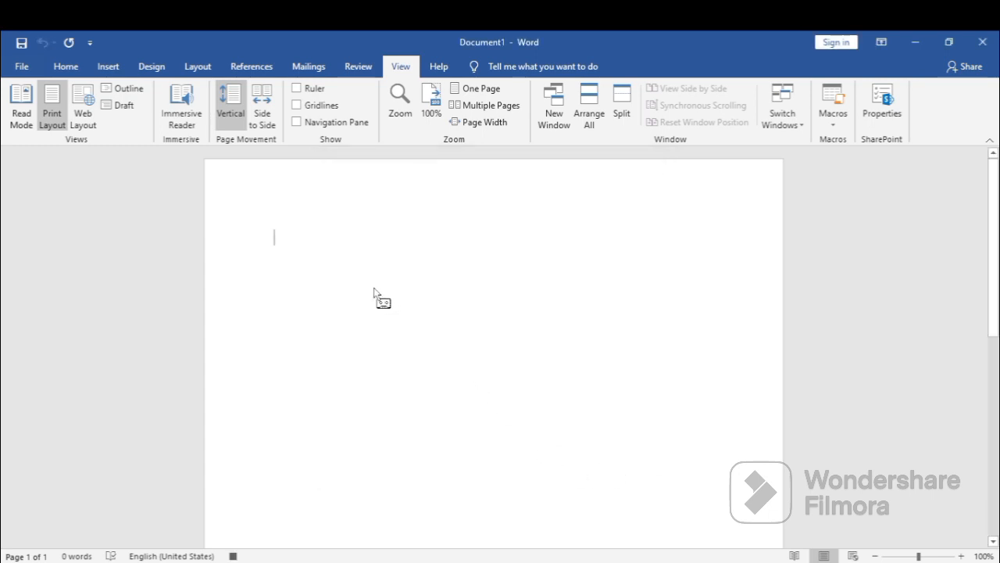
# Set the font to Calibri and the font size to 14 while the second macro records.
pyautogui.click(68, 70)
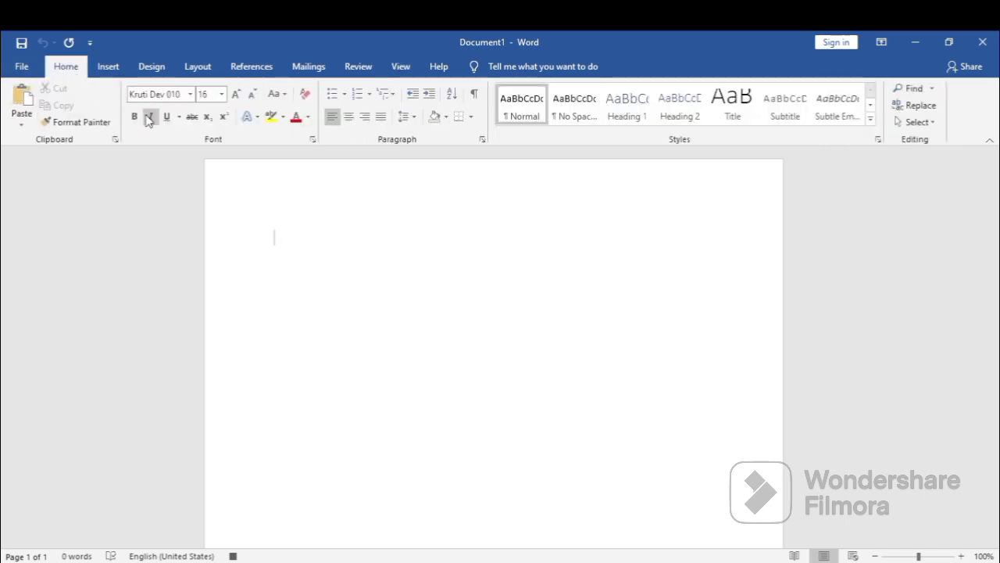
pyautogui.click(190, 94)
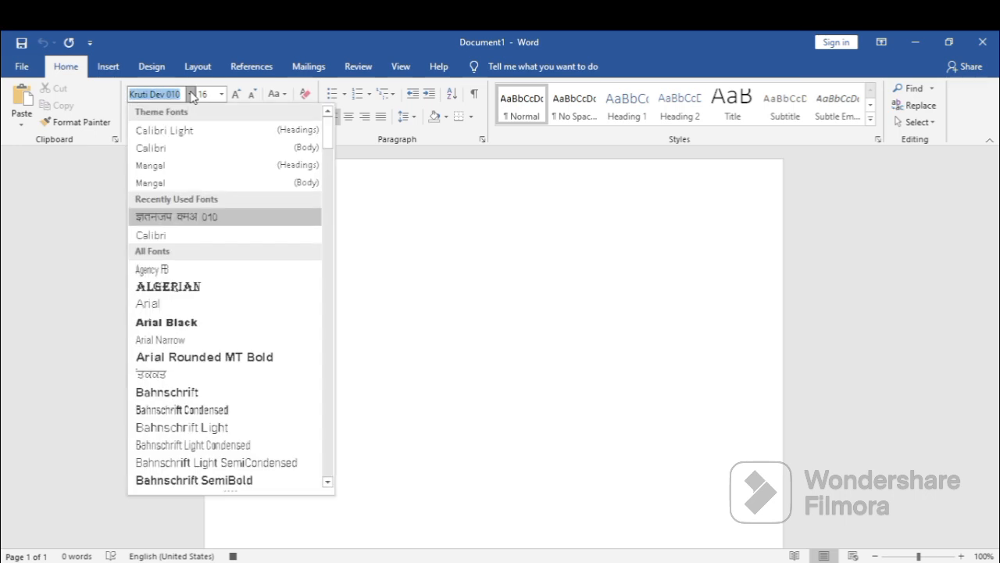
pyautogui.click(157, 240)
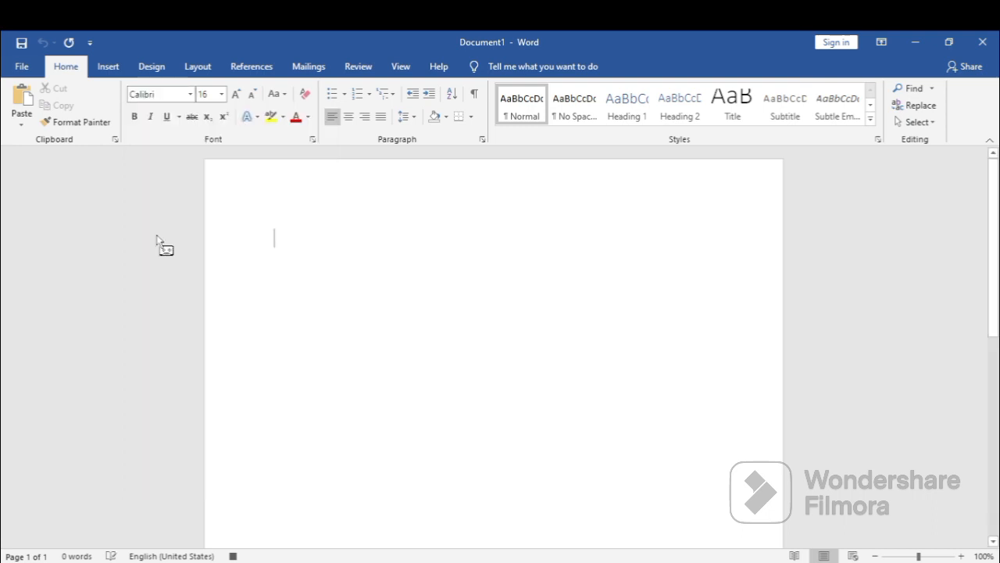
pyautogui.click(221, 94)
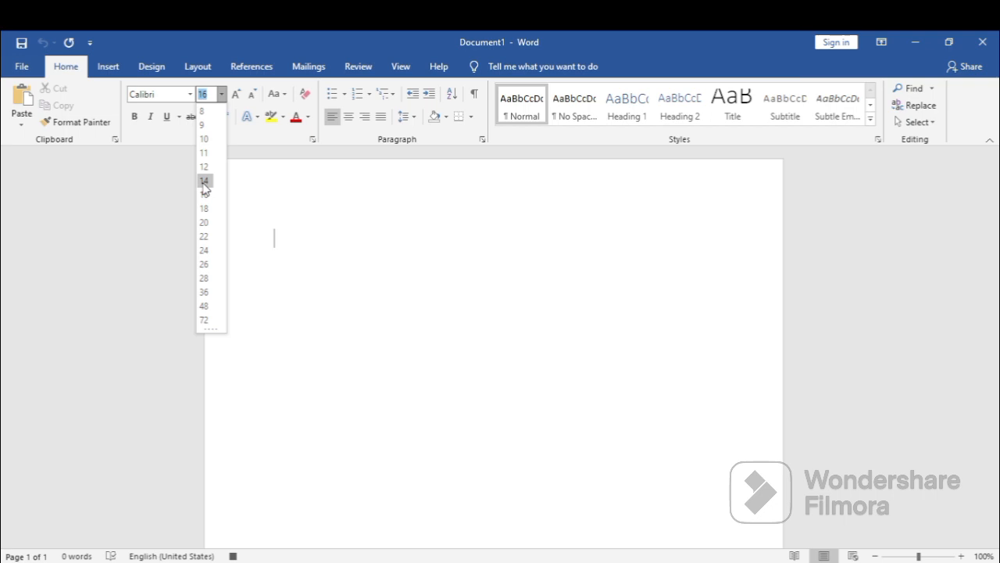
pyautogui.click(204, 183)
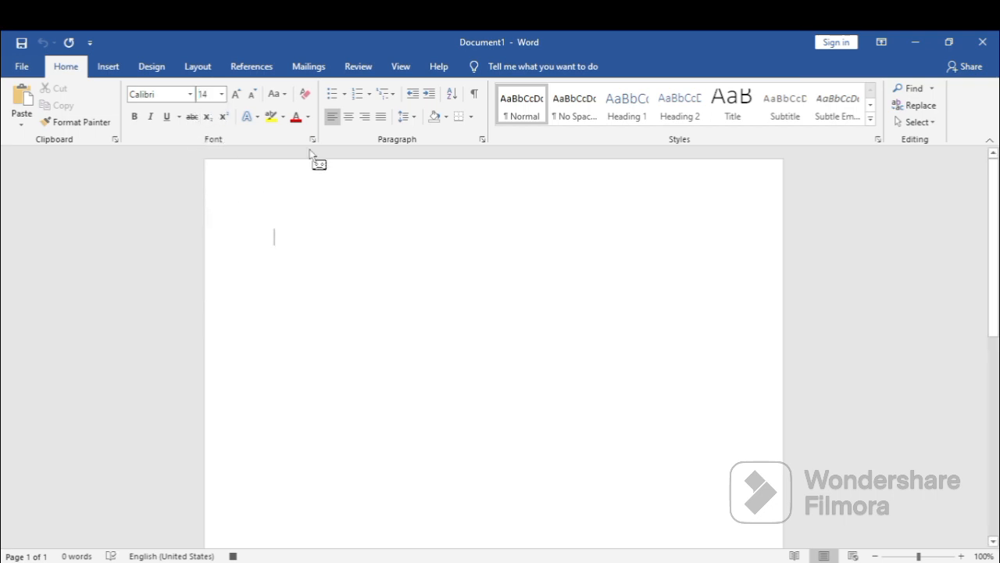
# Stop recording the Calibri font macro.
pyautogui.click(402, 68)
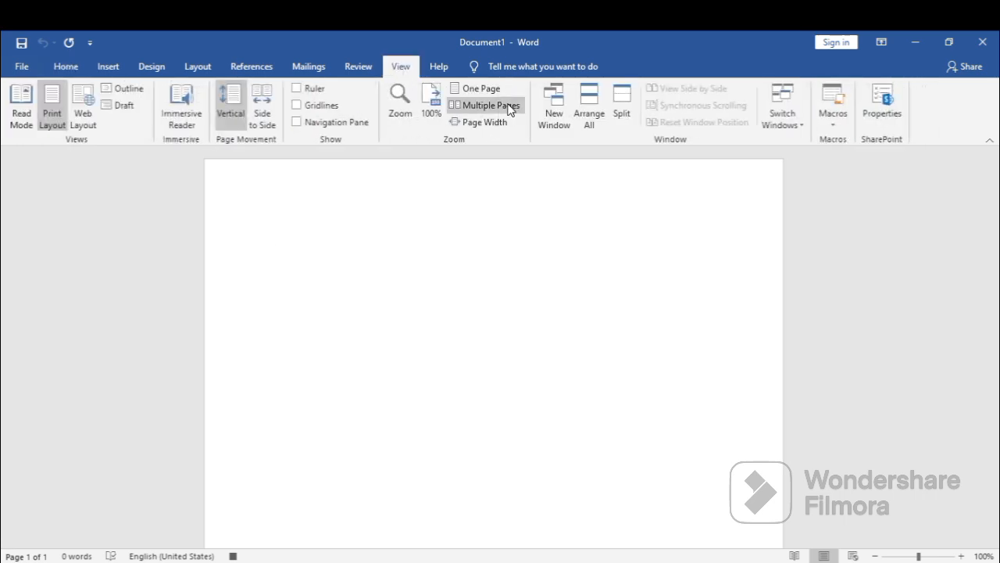
pyautogui.click(834, 121)
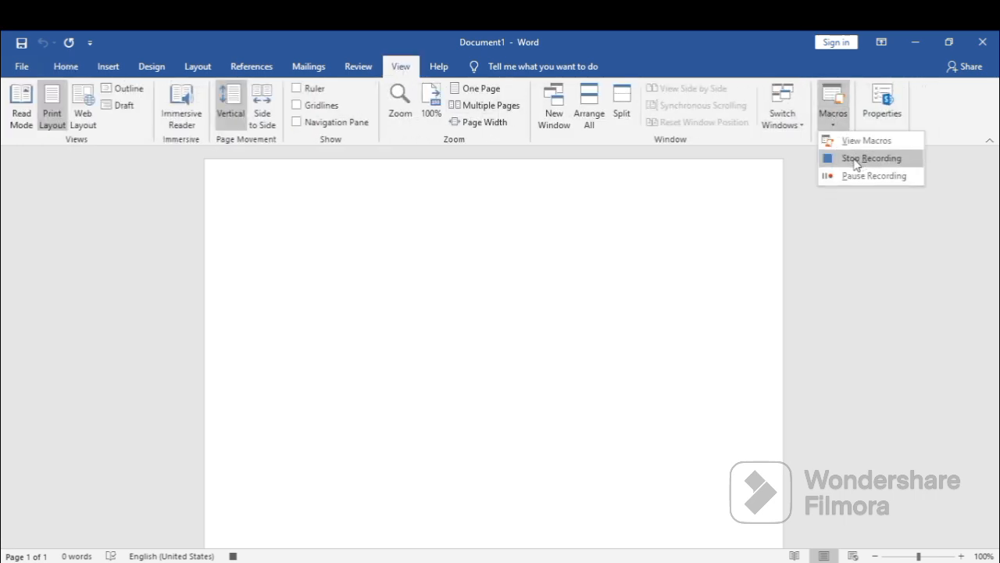
pyautogui.click(856, 159)
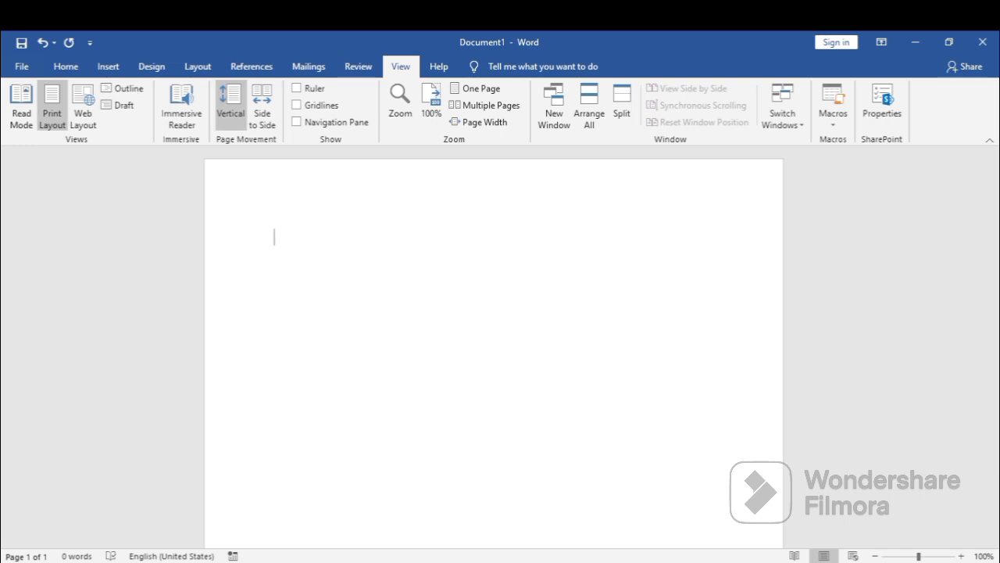
# Type random Latin sample text starting with "D;flgk ;ldkgl kldkfgl" in Calibri and continue the line with Hindi sample text in Kruti Dev 010.
pyautogui.write('D;flgk')
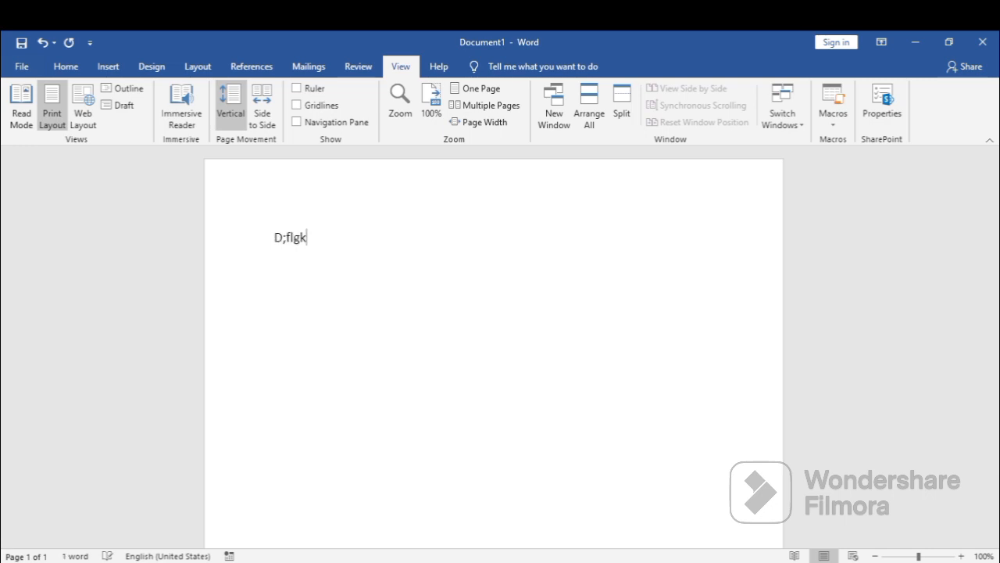
pyautogui.write(' ;ldkgl kldkfgl klkg')
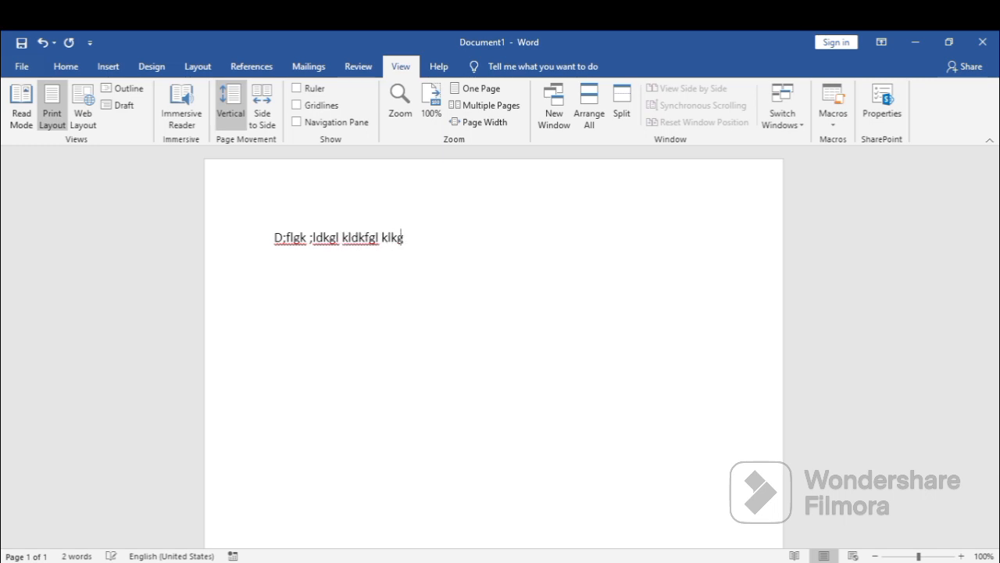
pyautogui.write('lkfdlglfgk;lfgkflkldgklfkglfkg')
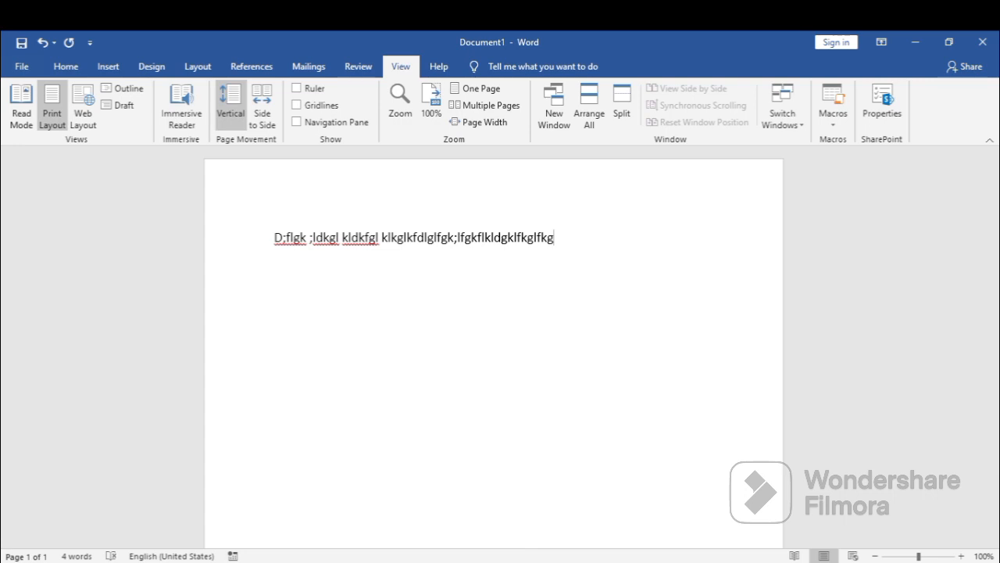
pyautogui.write('किसहा यसहिसाहसा सय')
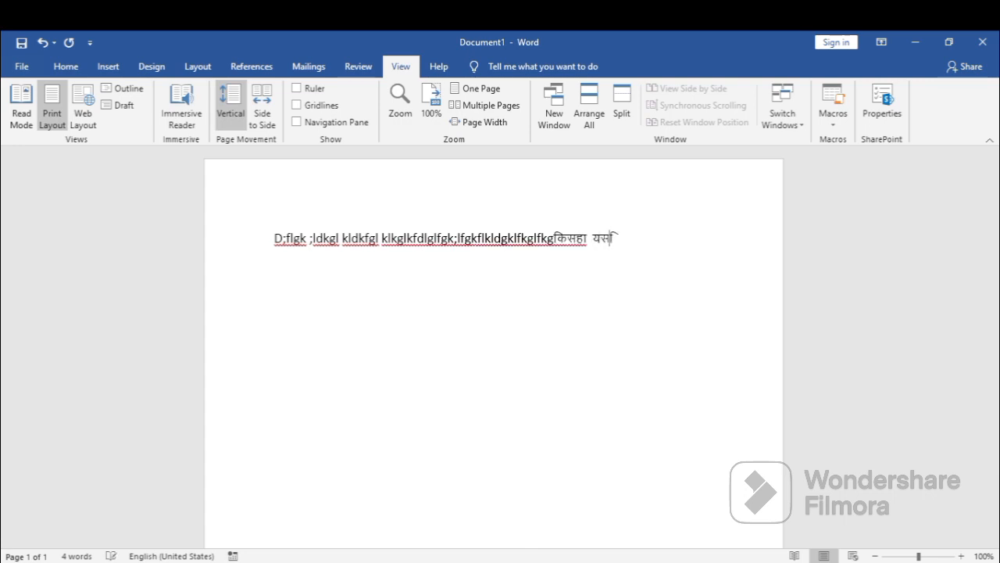
pyautogui.write('हिासिहसिवम')
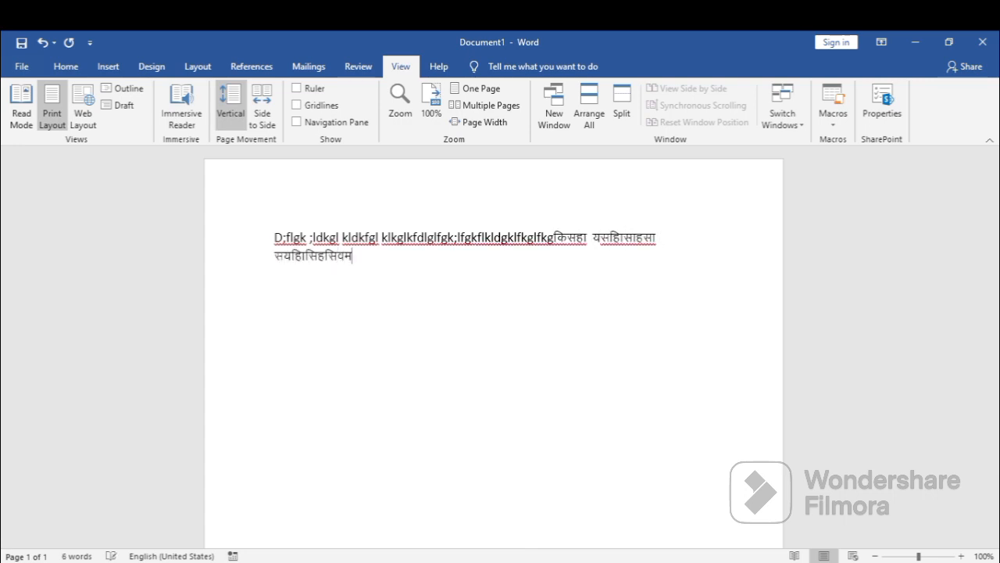
pyautogui.write('जकहाकिाहपतवहसाि')
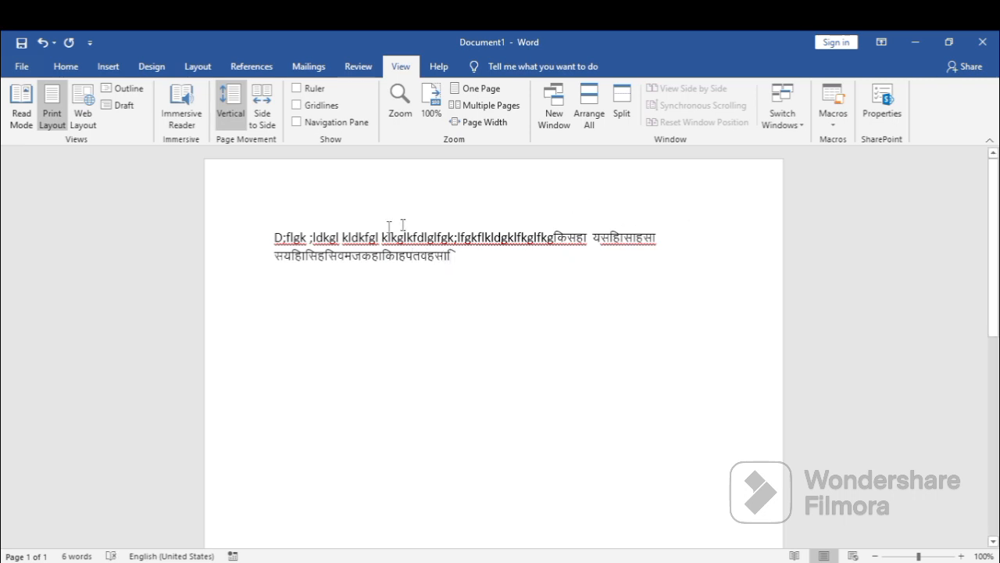
# Enlarge the font size of all the sample text in several increments, and delete all of the text.
pyautogui.hotkey('ctrl', 'a')
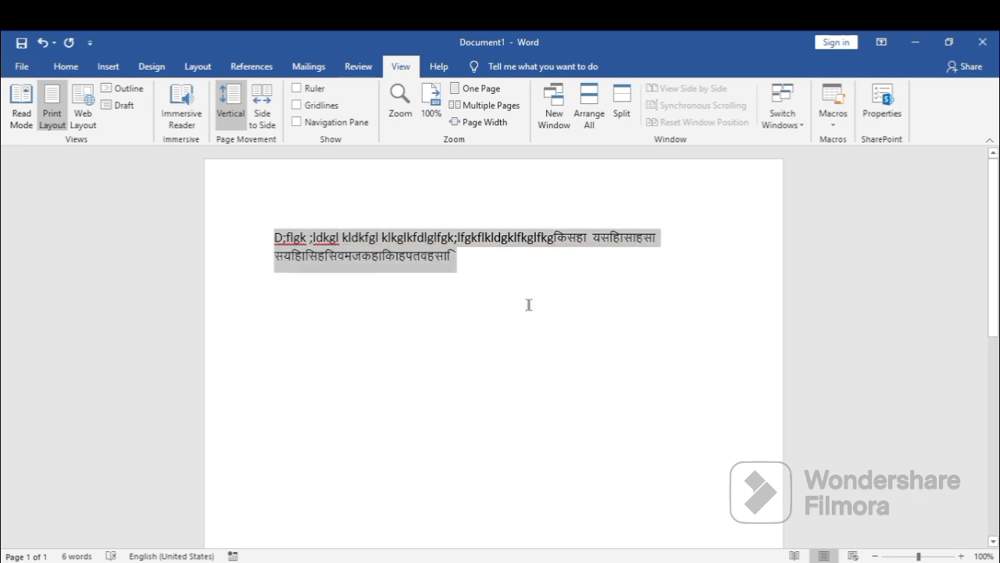
pyautogui.hotkey('ctrl', 'shift', '.')
pyautogui.hotkey('ctrl', 'shift', '.')
pyautogui.hotkey('ctrl', 'shift', '.')
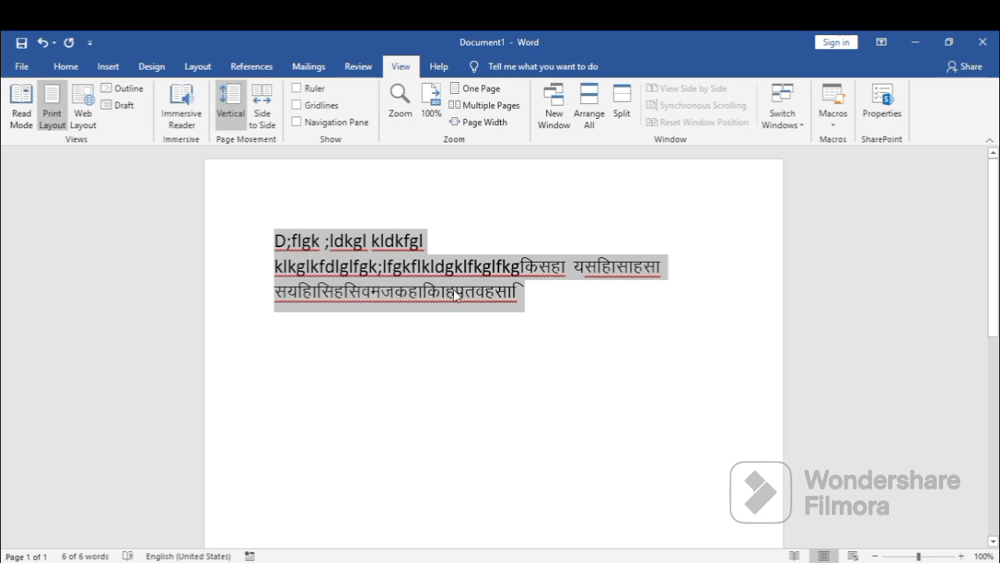
pyautogui.hotkey('ctrl', 'shift', '.')
pyautogui.hotkey('ctrl', 'shift', '.')
pyautogui.hotkey('ctrl', 'shift', '.')
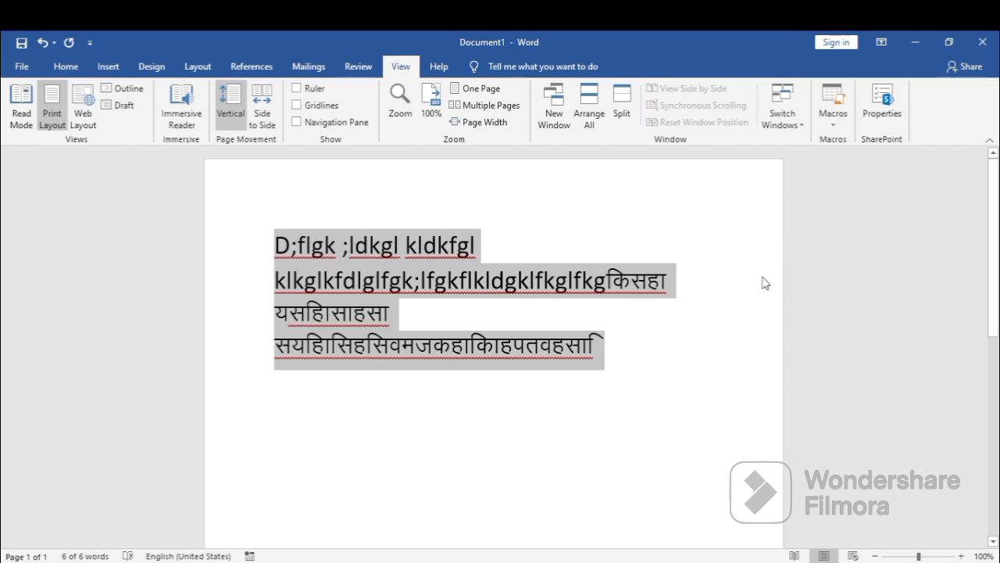
pyautogui.click(618, 351)
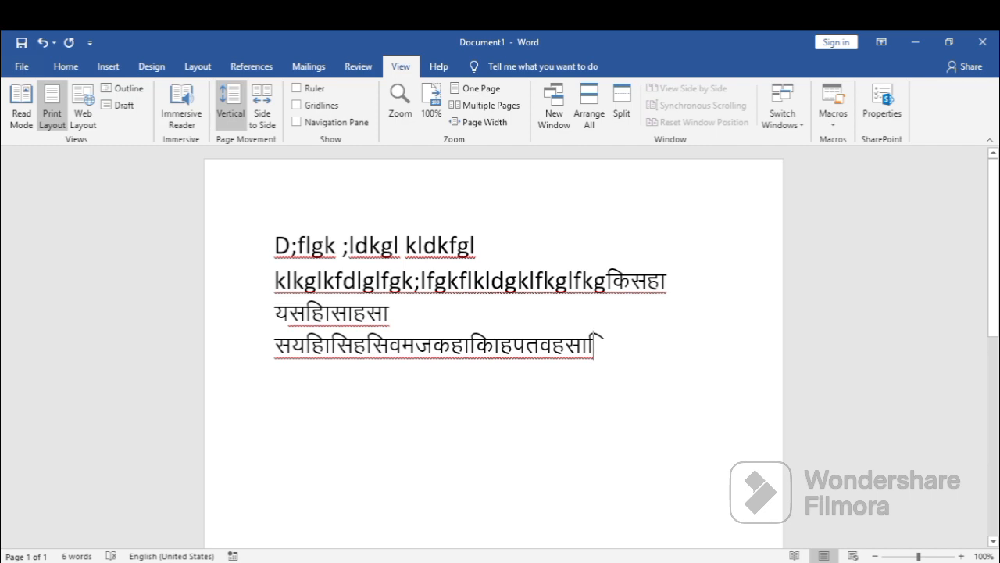
pyautogui.hotkey('ctrl', 'a')
pyautogui.press('BackSpace')
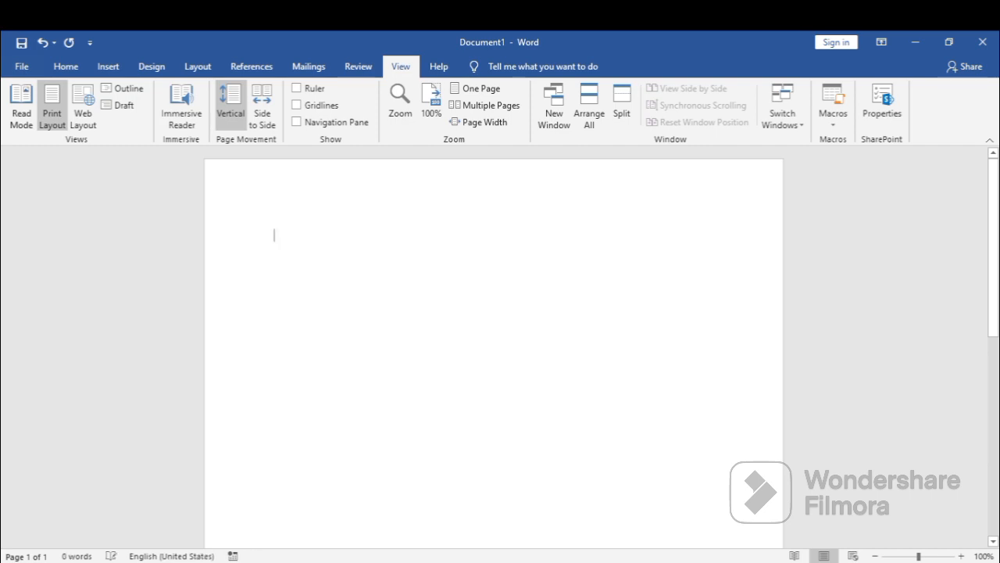
# Display the font settings and type random Latin sample text ending in "dlfkglk" in the default Calibri (Body) size 11.
pyautogui.click(67, 68)
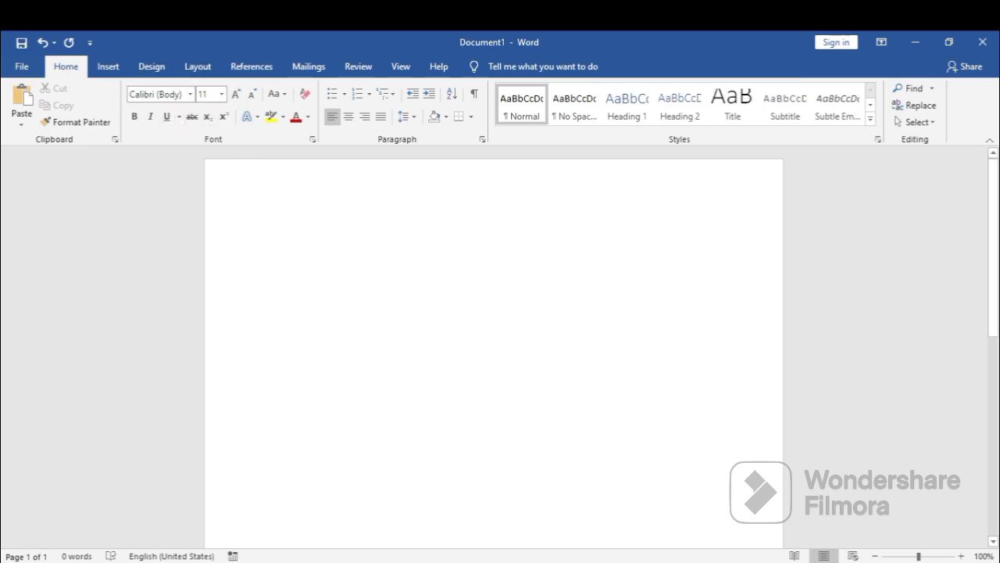
pyautogui.write('dkfi')
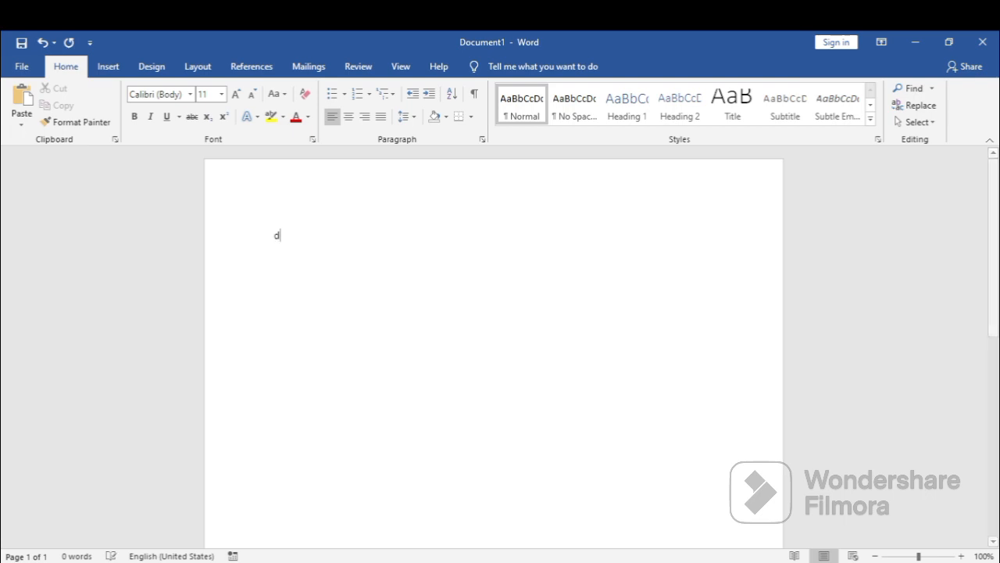
pyautogui.write('fkfkfk')
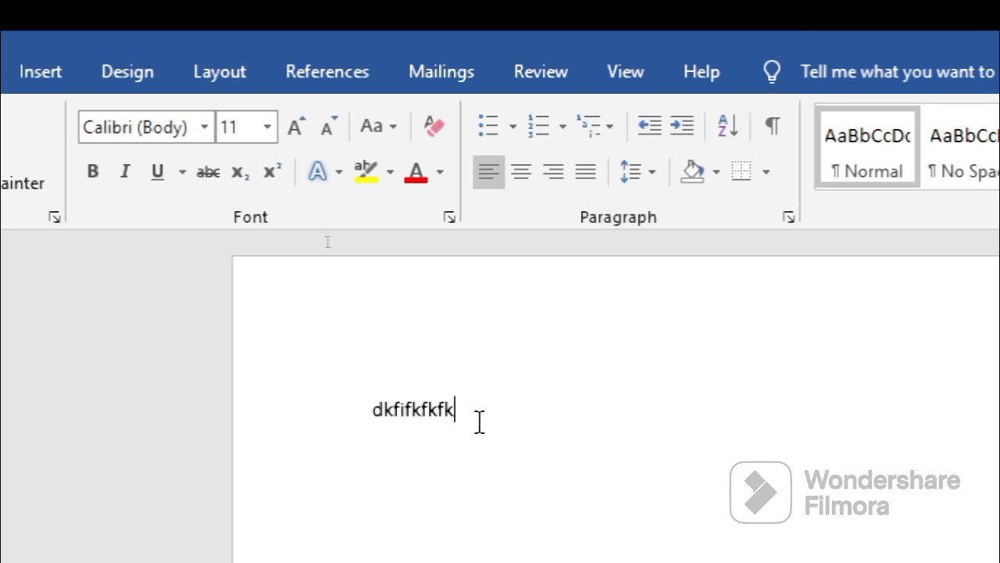
pyautogui.write('kdfjkgj')
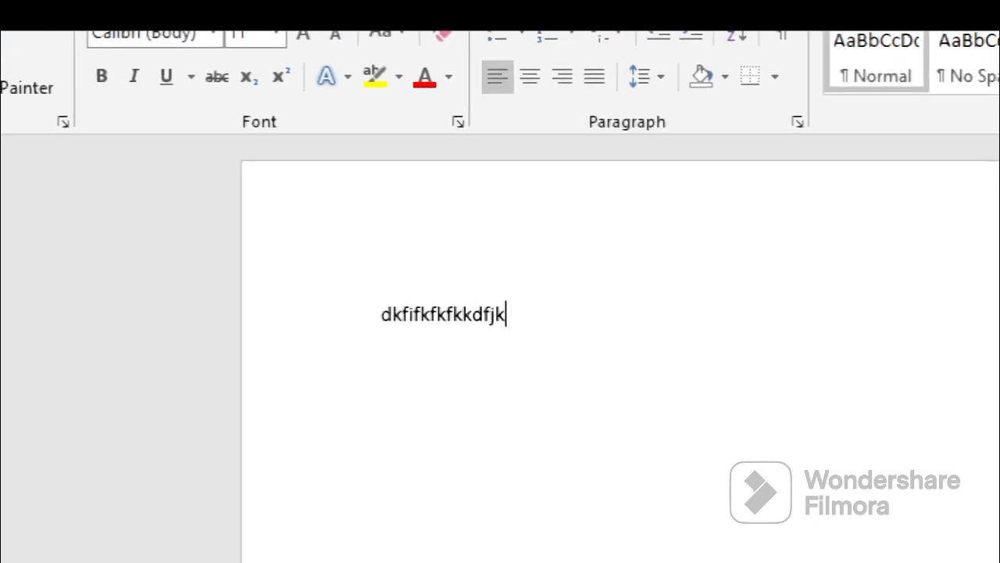
pyautogui.write('g jk jgfdf')
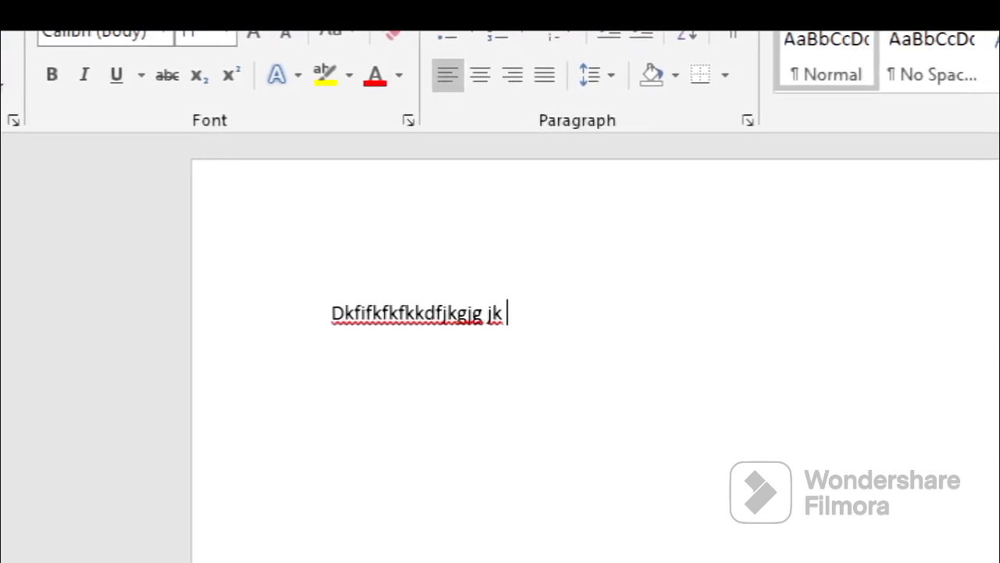
pyautogui.write(' jkjkgf')
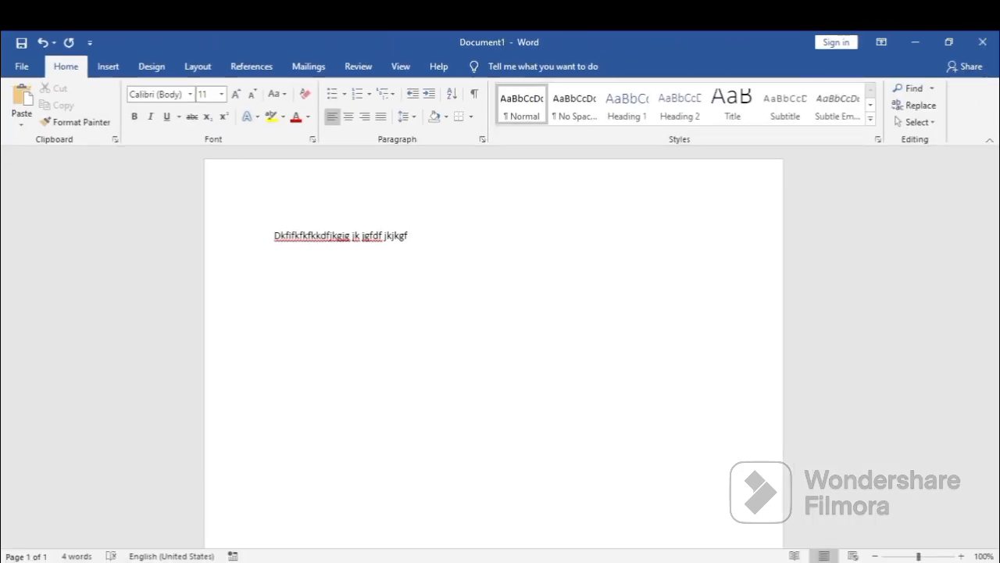
pyautogui.write('lfkglkflg')
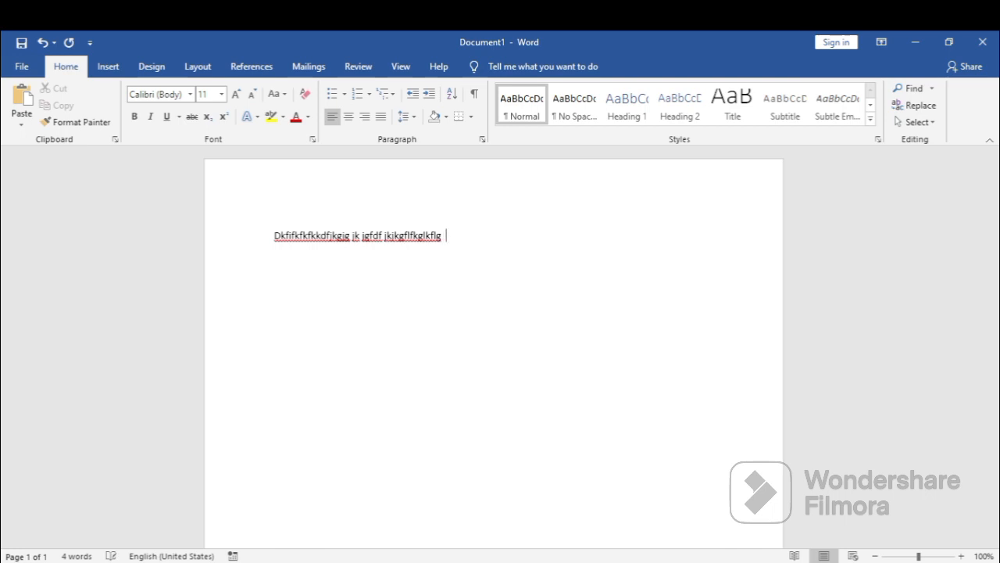
pyautogui.write(' dlfkglk')
# Run the first macro by its shortcut to switch to Kruti Dev 010 size 16 and continue the line with Hindi sample text.
pyautogui.hotkey('alt', 'k')
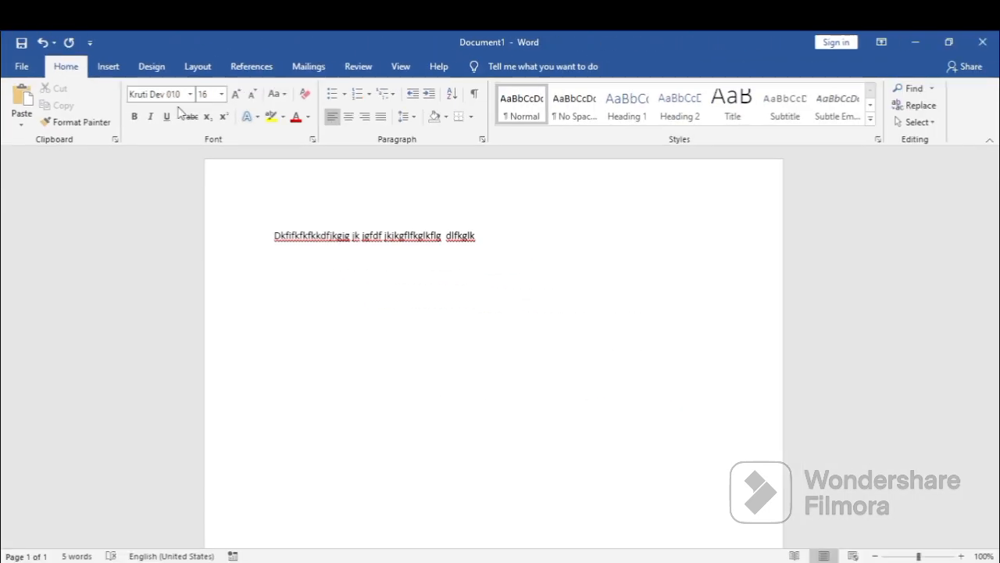
pyautogui.write(';d;lfgk l;dkfglkf')
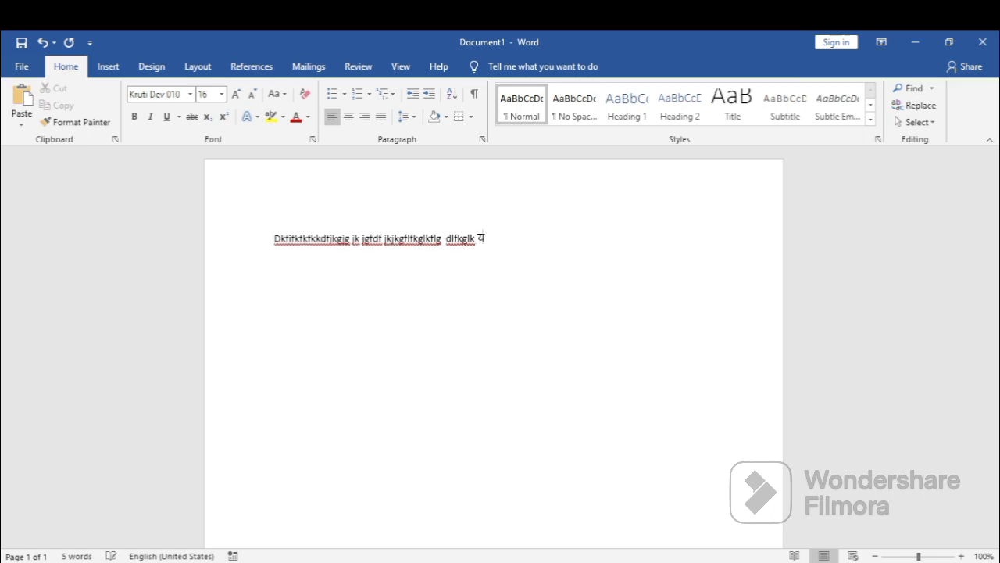
pyautogui.write('dglkdkfg')
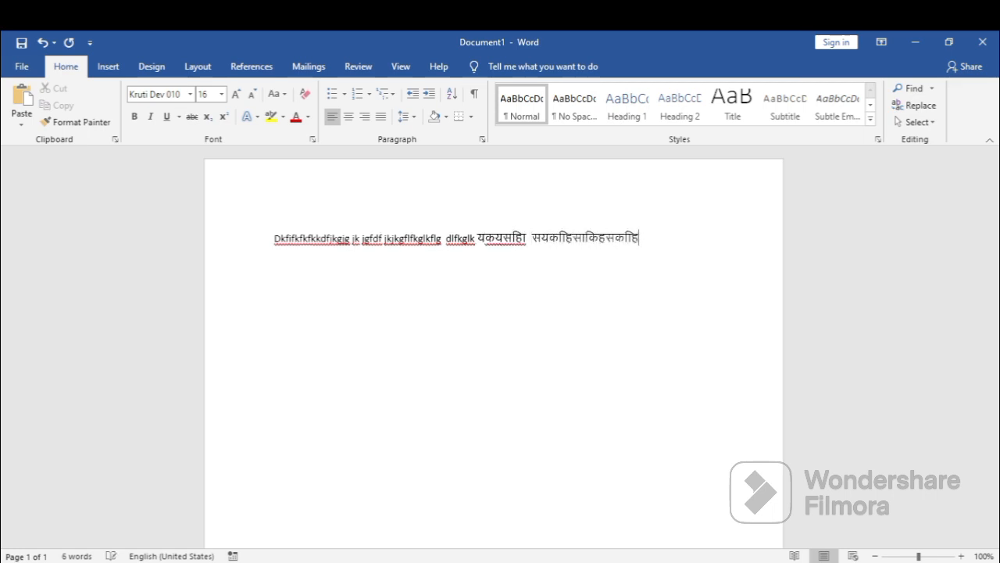
pyautogui.write('gdfgfd')
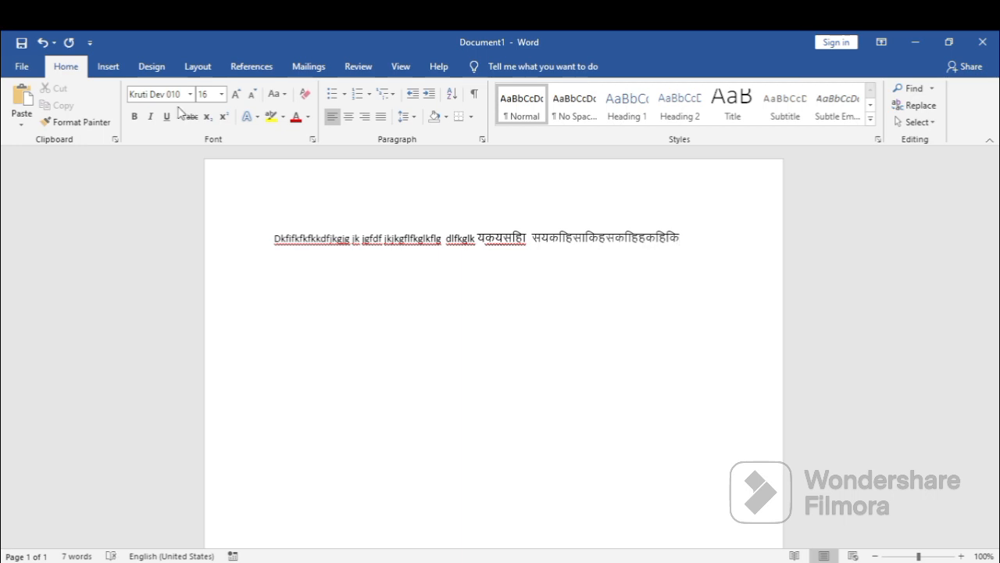
# Run the second macro by its shortcut to switch to Calibri size 14 and add random Latin text, ending with several short lines.
pyautogui.hotkey('alt', 'e')
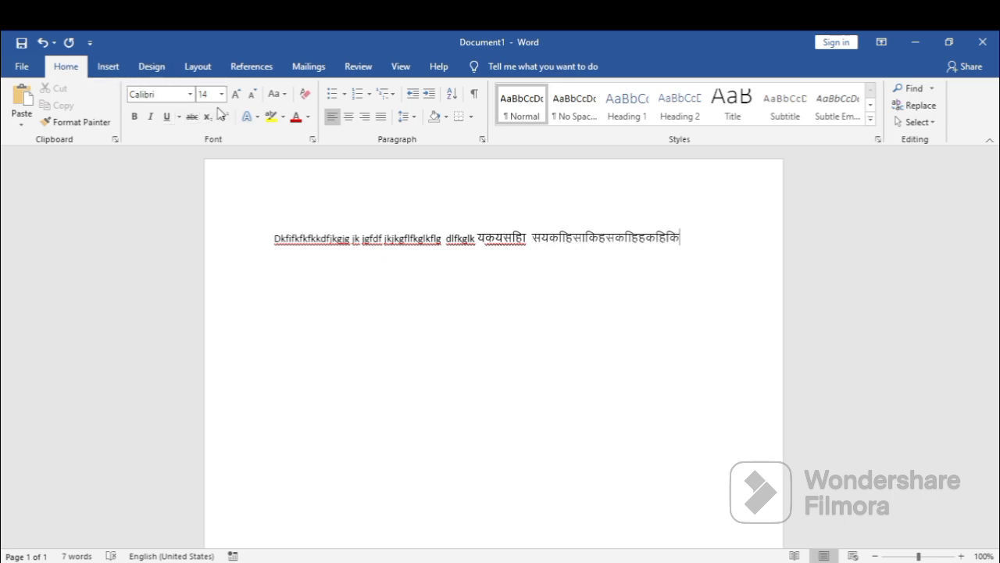
pyautogui.write('fkgl')
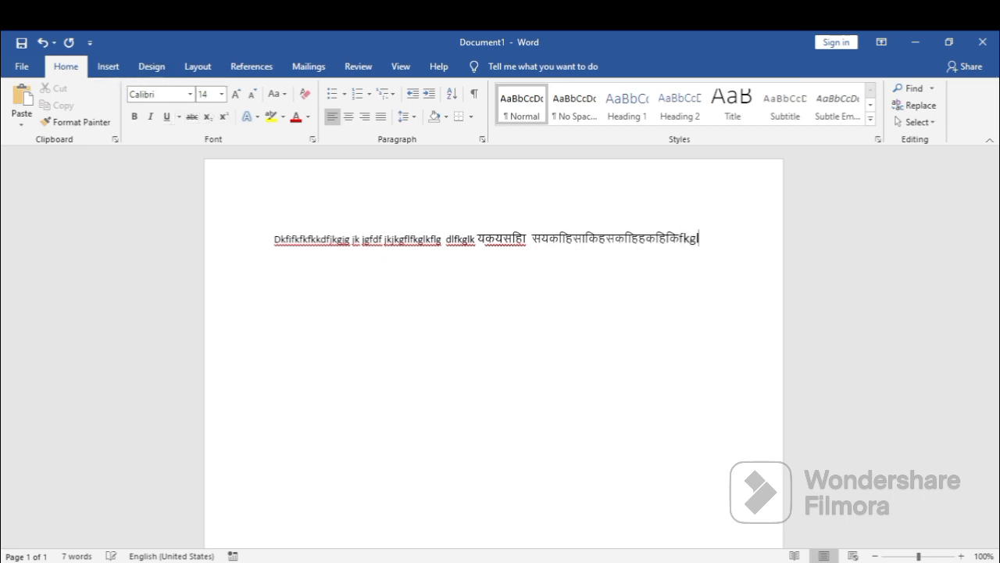
pyautogui.write('kdlfglk lklfkglk lkflgk l')
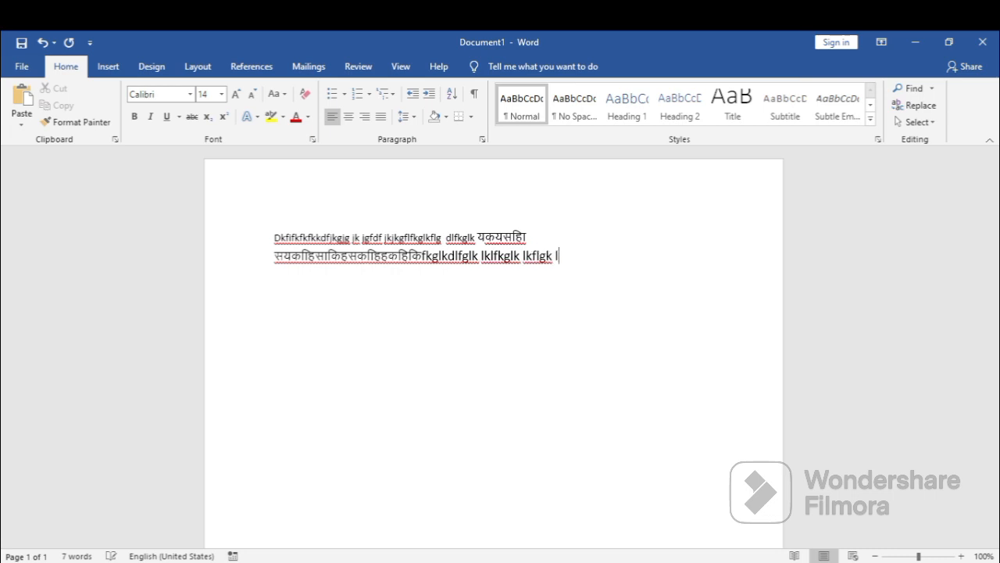
pyautogui.write('lfkglfdkgl;fk lldfkgl lkfdglf')
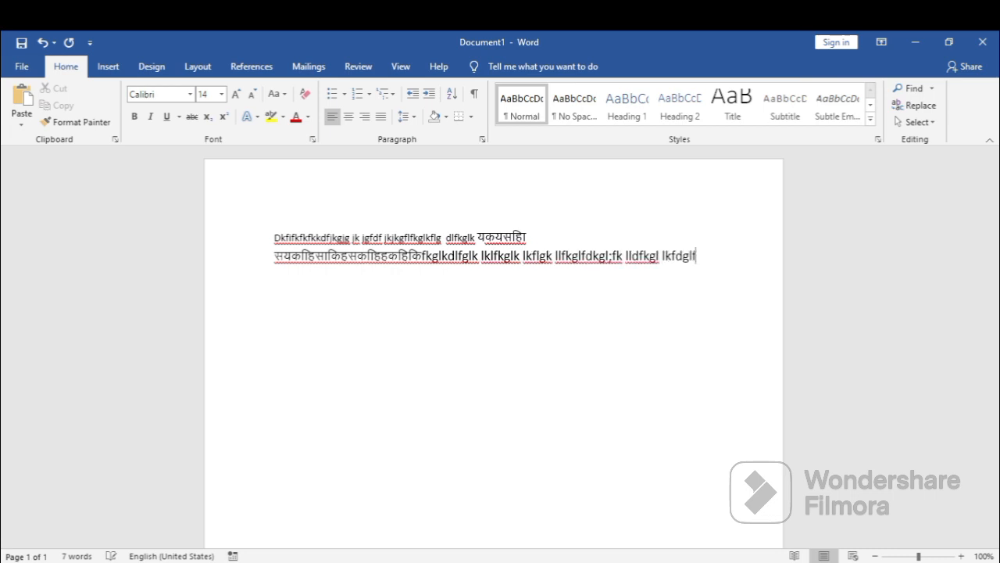
pyautogui.write('kgfdkg g')
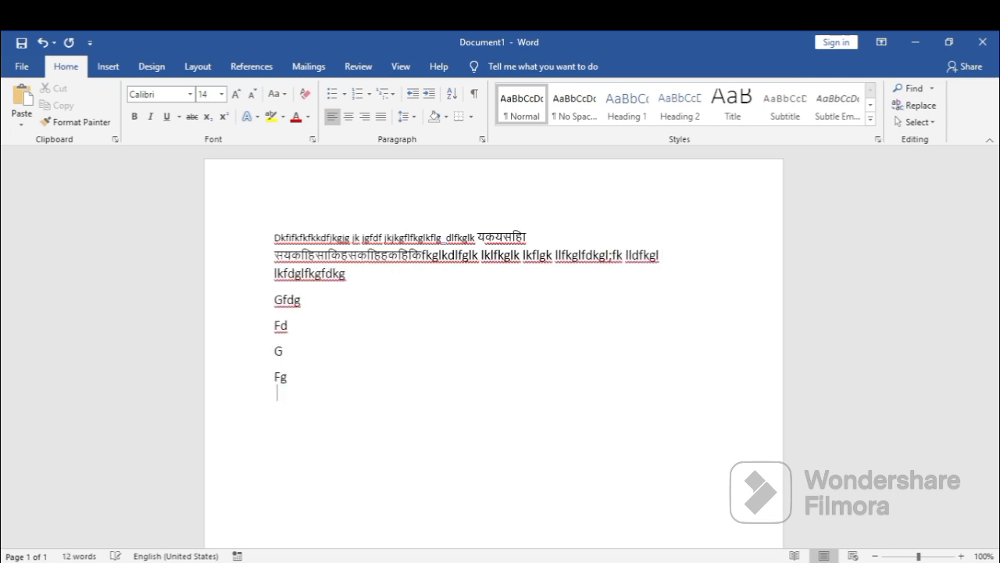
pyautogui.write('fdg fd g fg fd')
# Switch back to Kruti Dev 010 size 16 with the macro shortcut, add one line of Hindi sample text, and clear the document.
pyautogui.hotkey('alt', 'k')
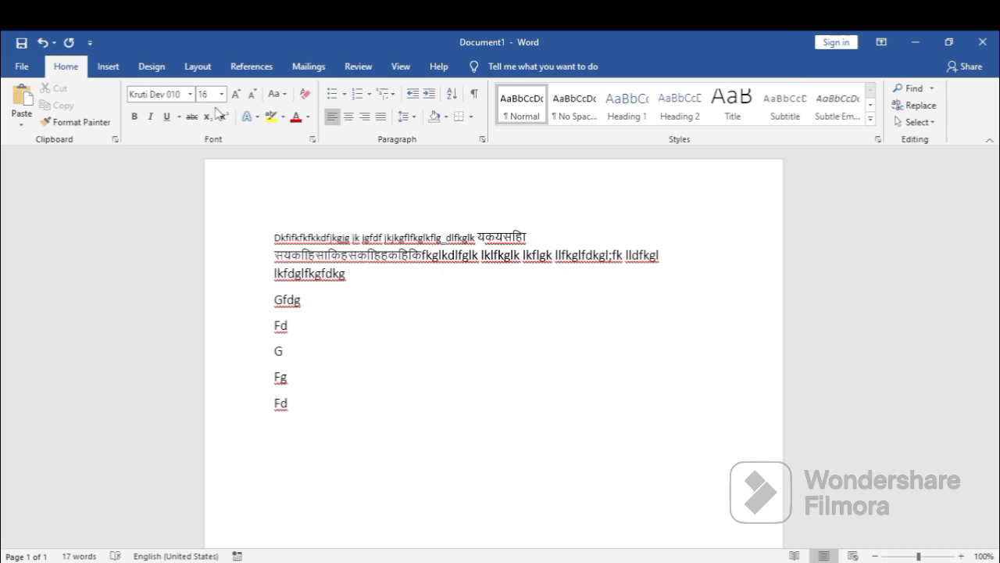
pyautogui.write('Fgfldkl kfdglk lfdgkfdlgkfdgfd')
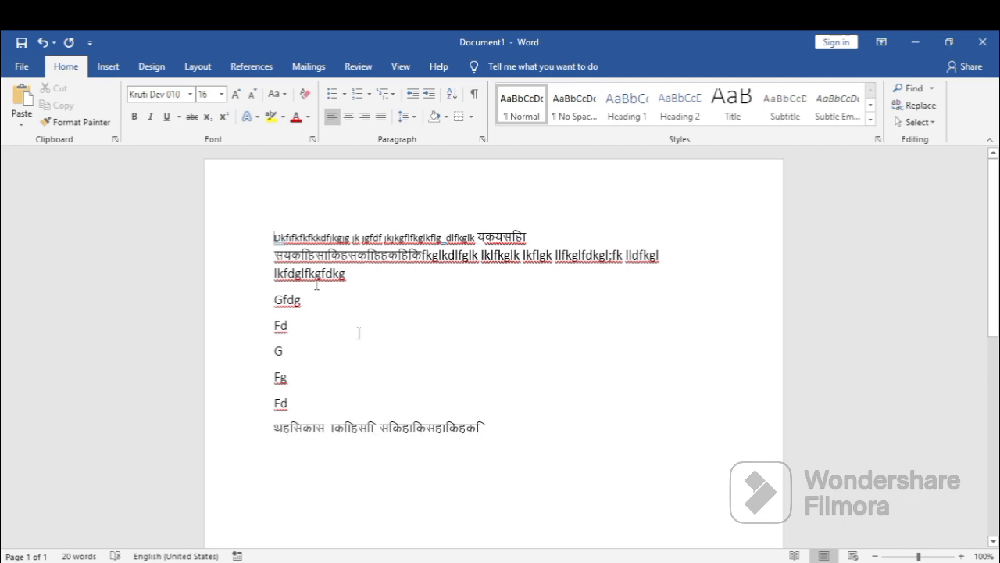
pyautogui.hotkey('ctrl', 'a')
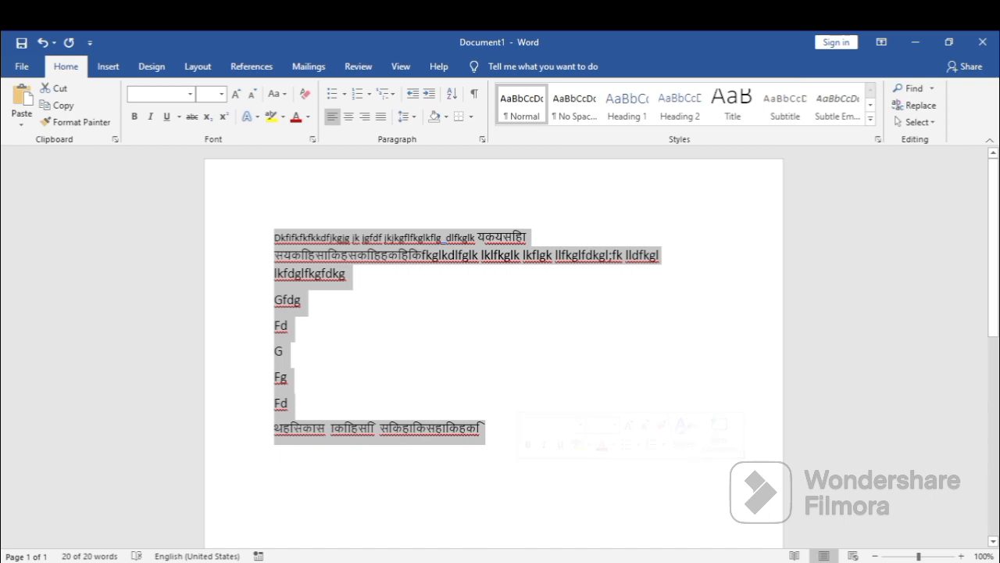
pyautogui.press('Delete')
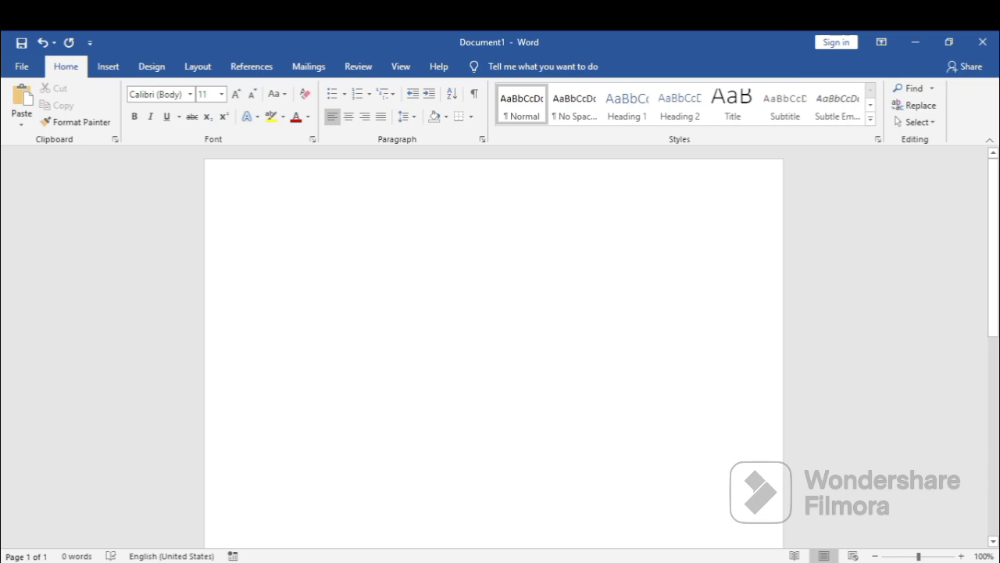
# Start recording a new macro stored in All Documents (Normal.dotm) and assign it the keyboard shortcut Ctrl+Num 3.
pyautogui.click(403, 69)
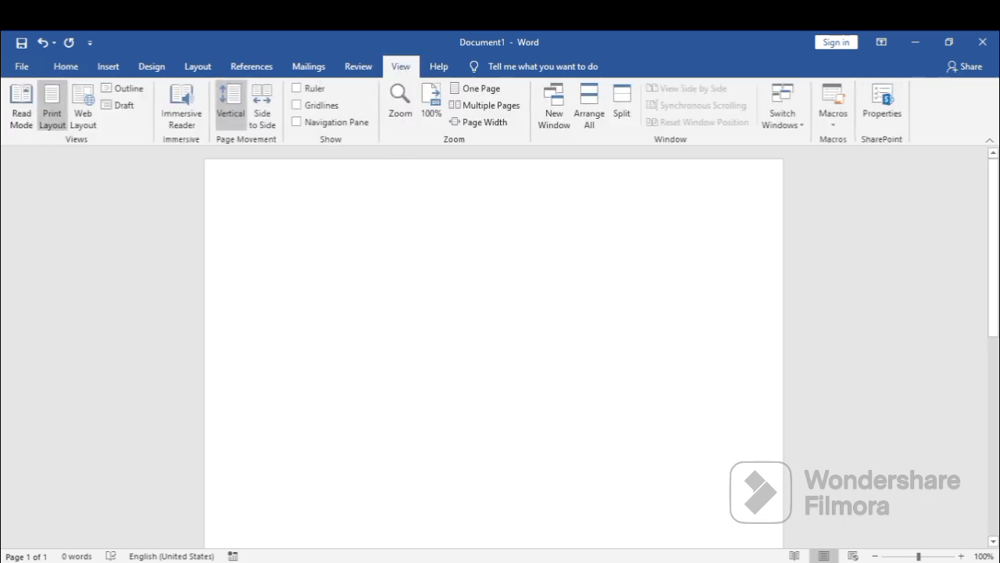
pyautogui.click(834, 121)
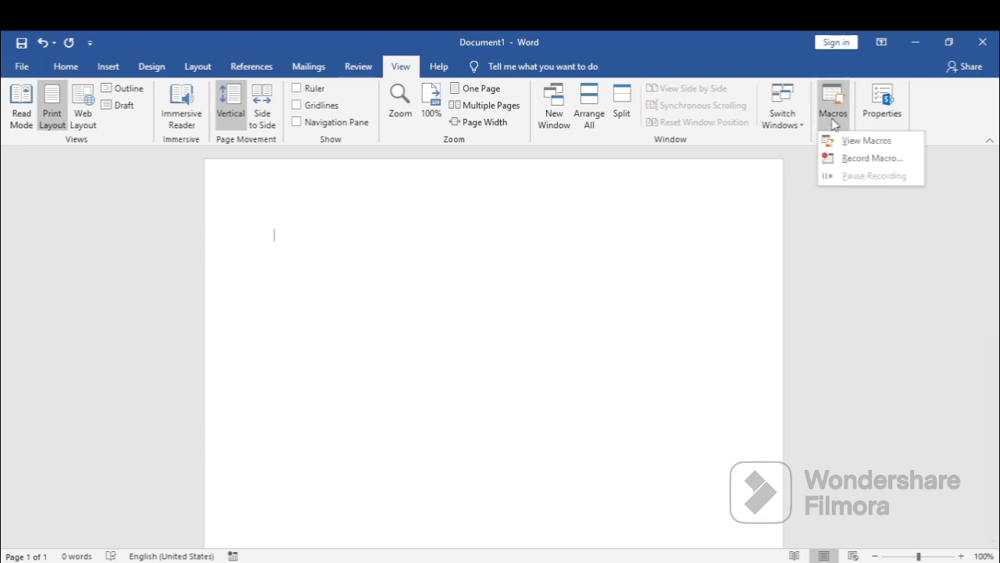
pyautogui.click(857, 160)
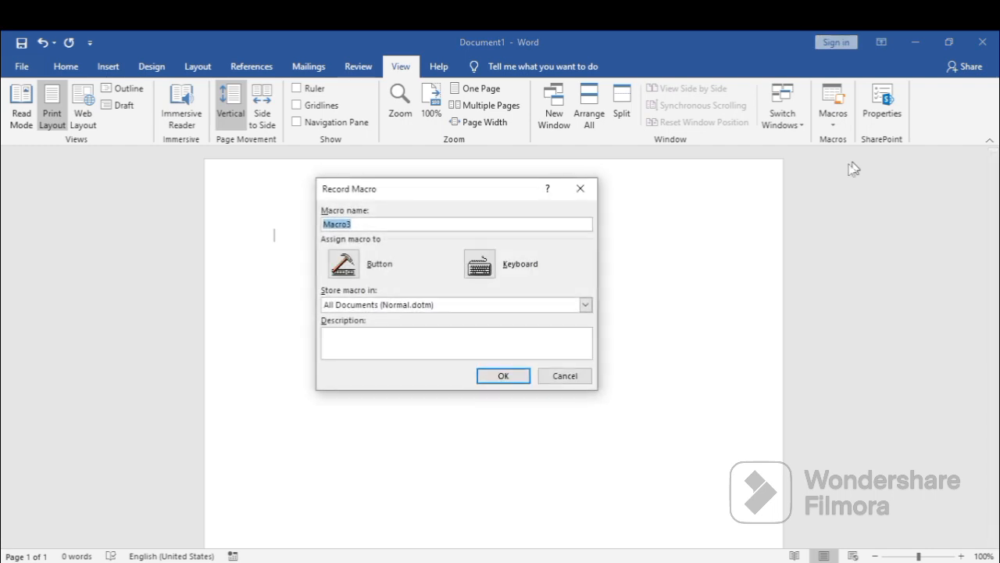
pyautogui.click(482, 271)
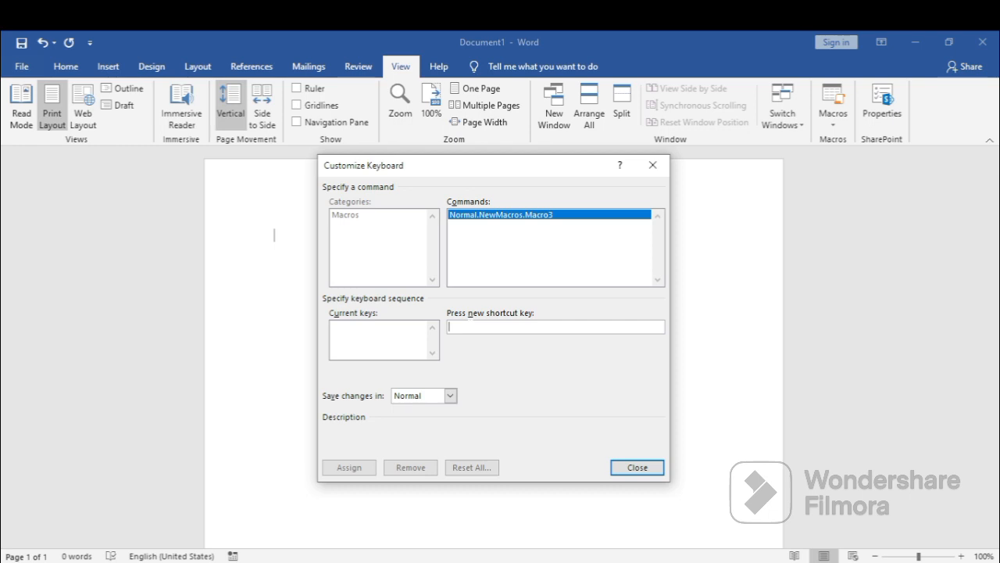
pyautogui.press('ctrl+KP_3')
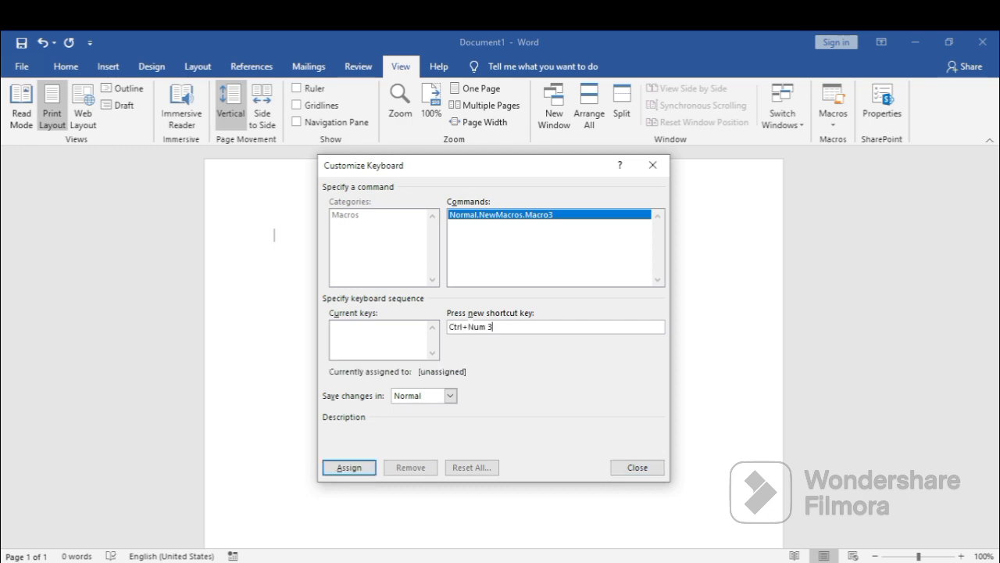
pyautogui.click(349, 469)
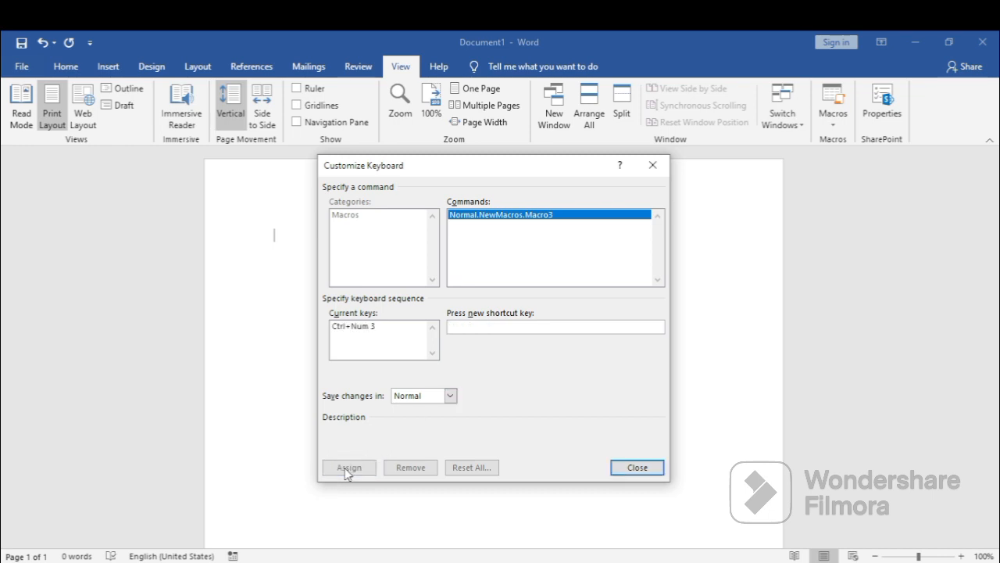
pyautogui.click(638, 469)
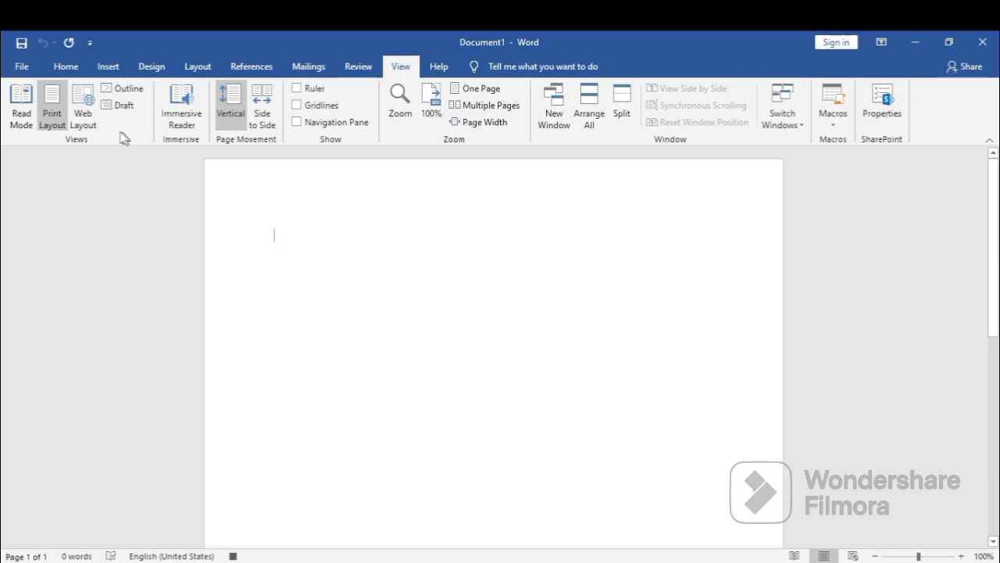
# Enter "noun - " followed by a long underscore blank reaching nearly across the text width, and start a new line.
pyautogui.click(74, 68)
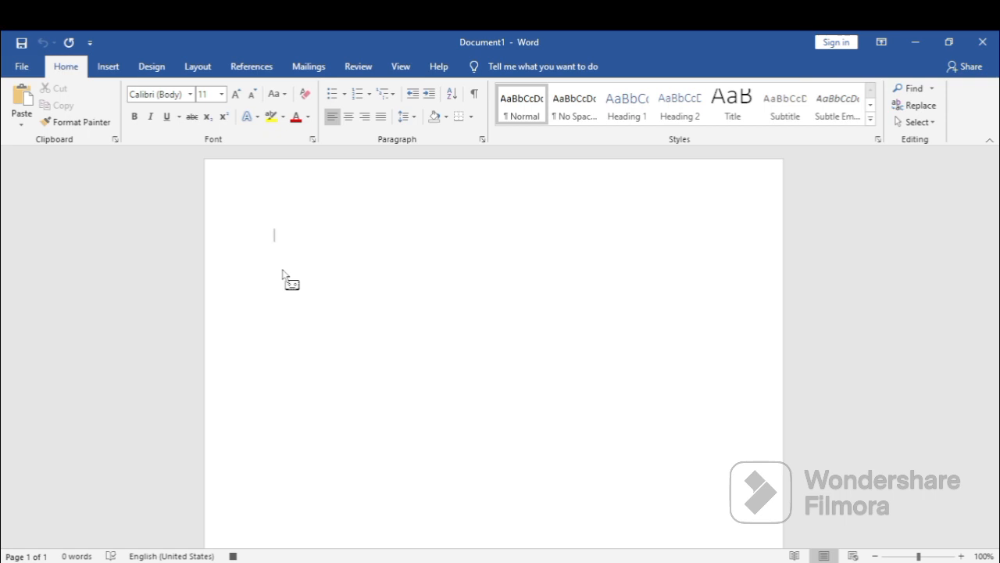
pyautogui.write('noun')
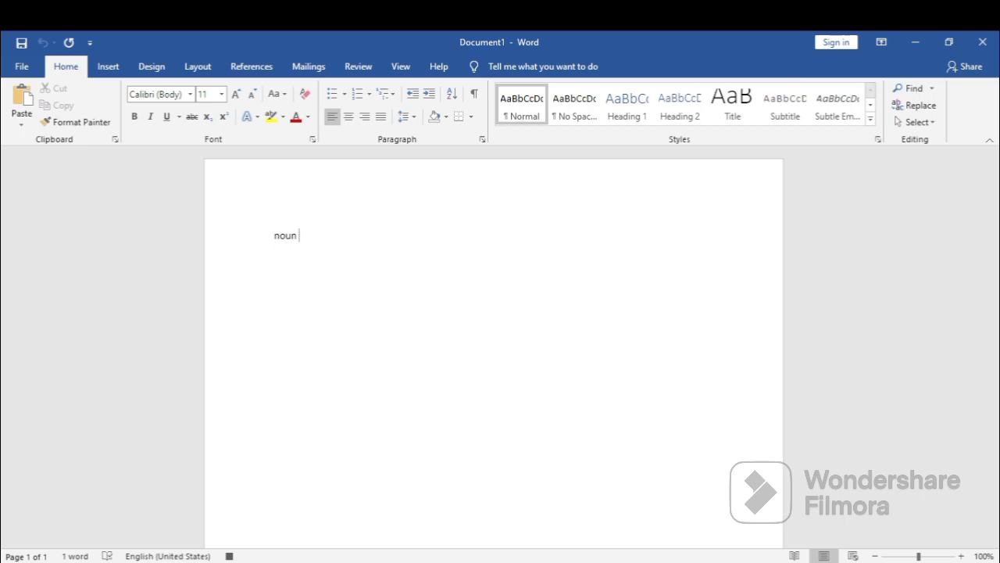
pyautogui.write(' _')
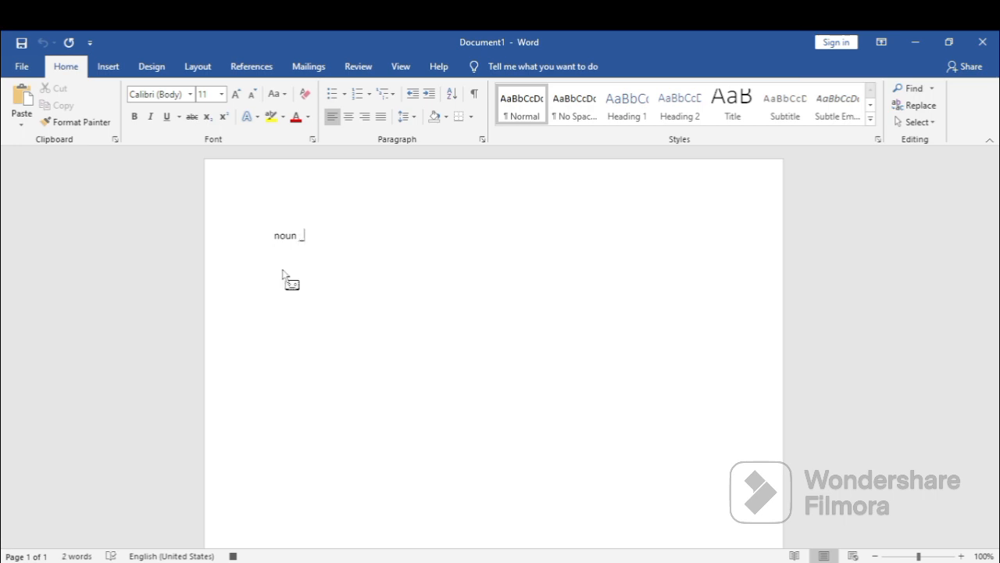
pyautogui.press('BackSpace')
pyautogui.press('BackSpace')
pyautogui.write('- _______________________________________________________________')
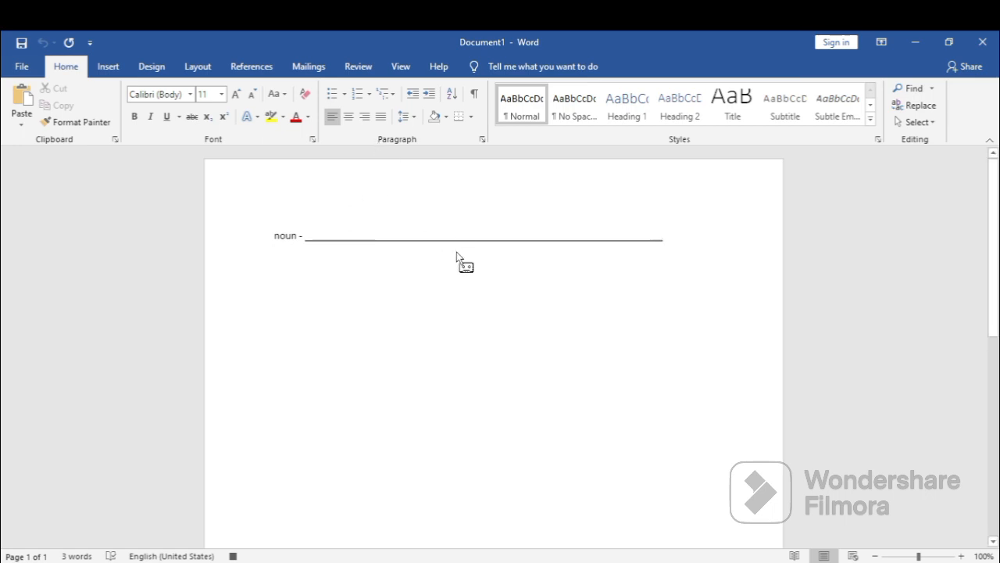
pyautogui.press('Return')
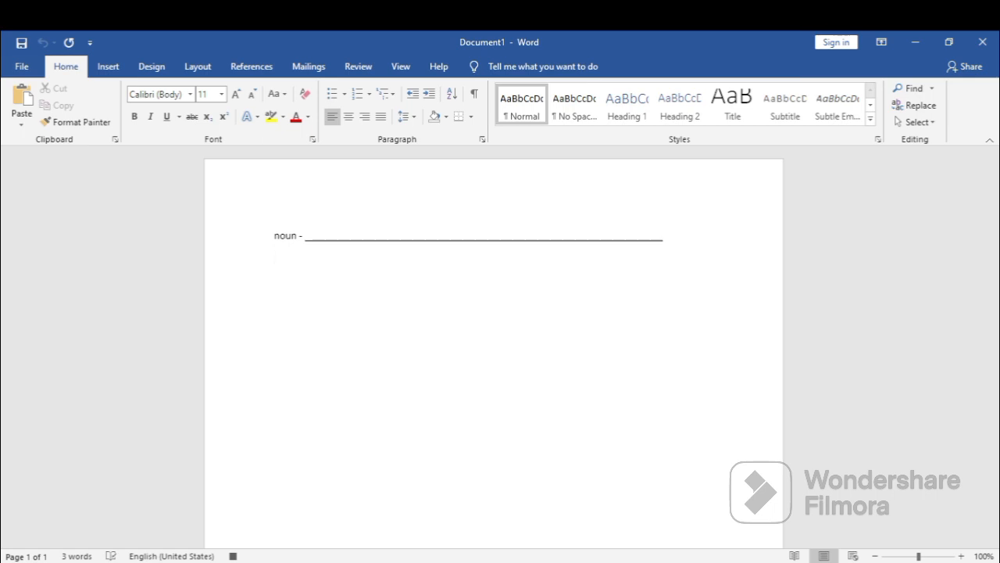
# Add a second line reading "pronoun -" followed by an underscore blank ending about level with the noun line's blank.
pyautogui.write('pronoun -_____________________')
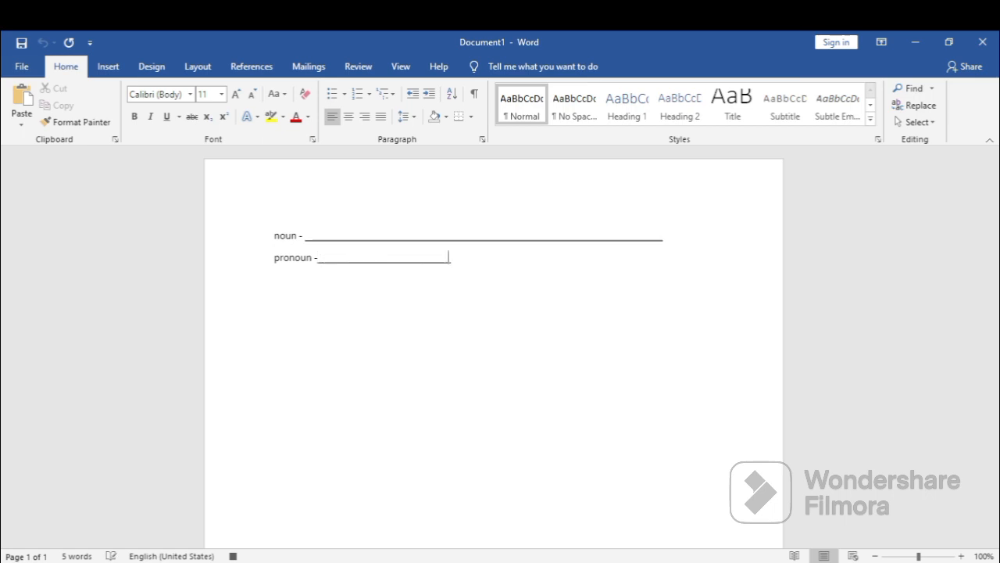
pyautogui.write('___________________________________________________________________')
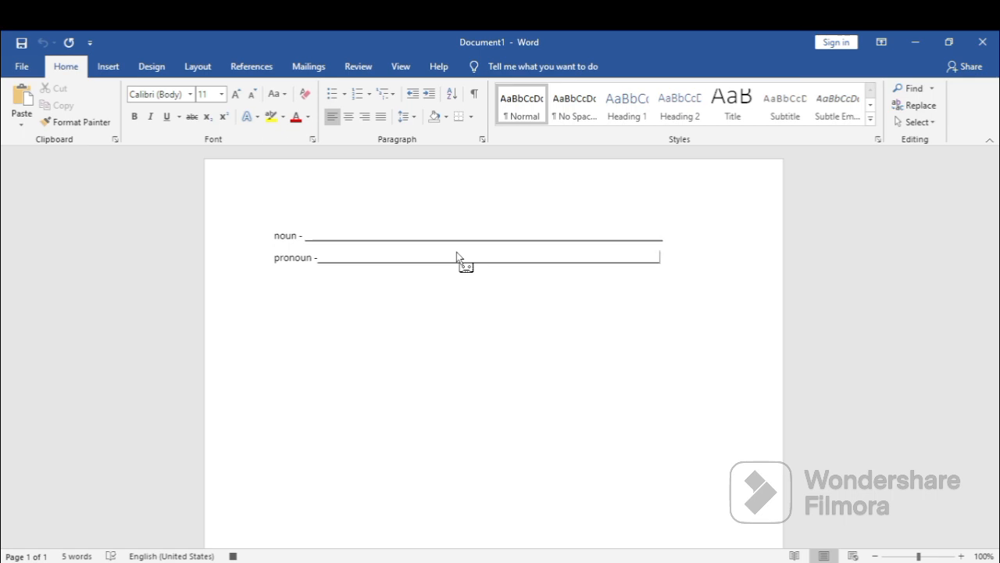
pyautogui.click(305, 313)
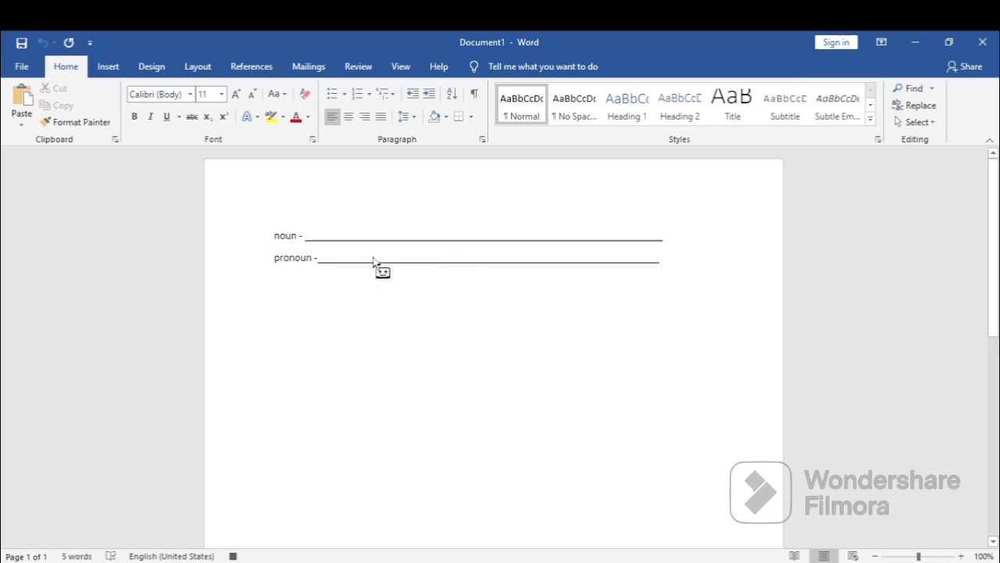
# Stop recording the noun and pronoun macro.
pyautogui.click(398, 67)
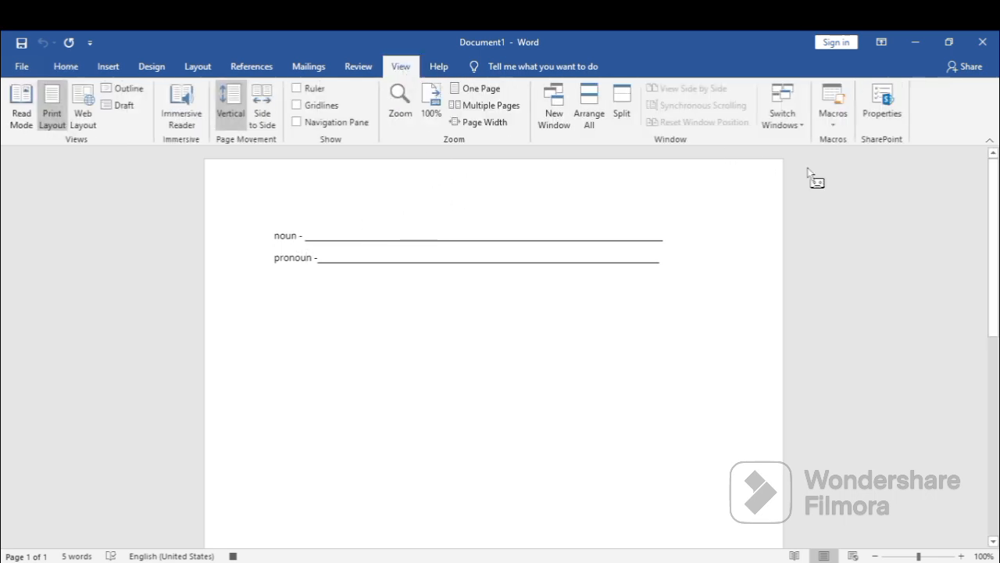
pyautogui.click(833, 119)
pyautogui.click(852, 157)
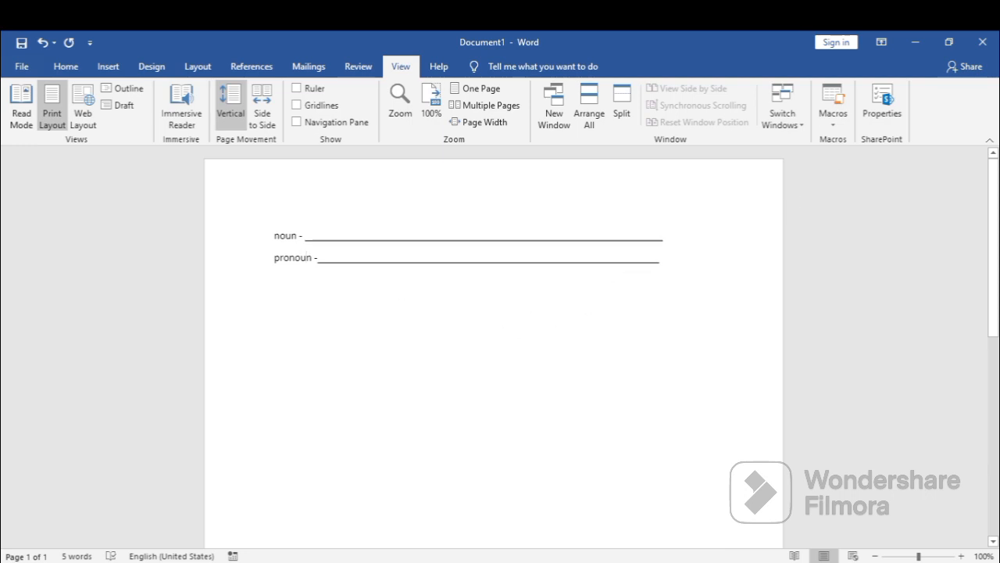
# Run the new macro twice below the existing lines, each time on a new line, to insert two more noun and pronoun blank pairs.
pyautogui.click(677, 267)
pyautogui.press('Return')
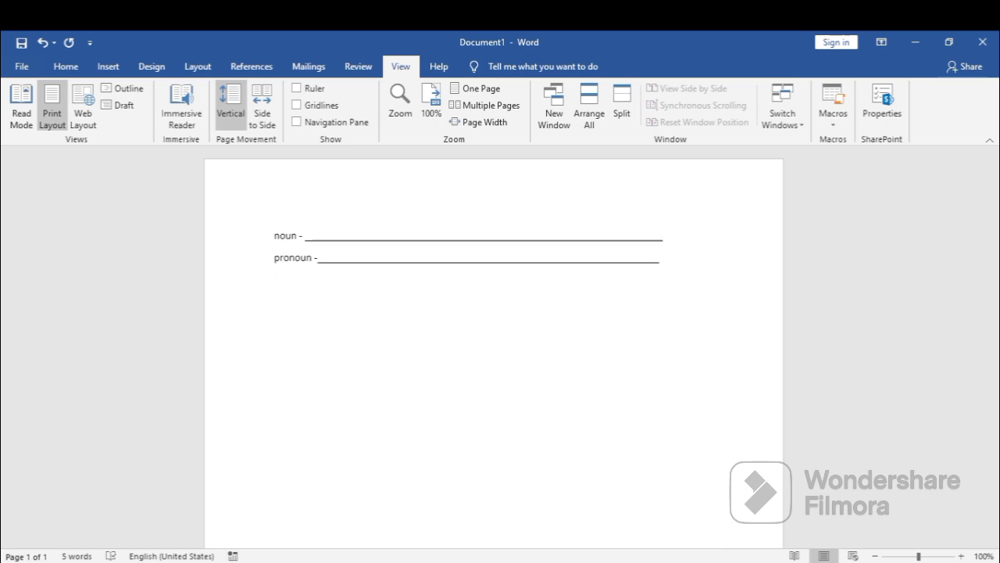
pyautogui.hotkey('ctrl', 'v')
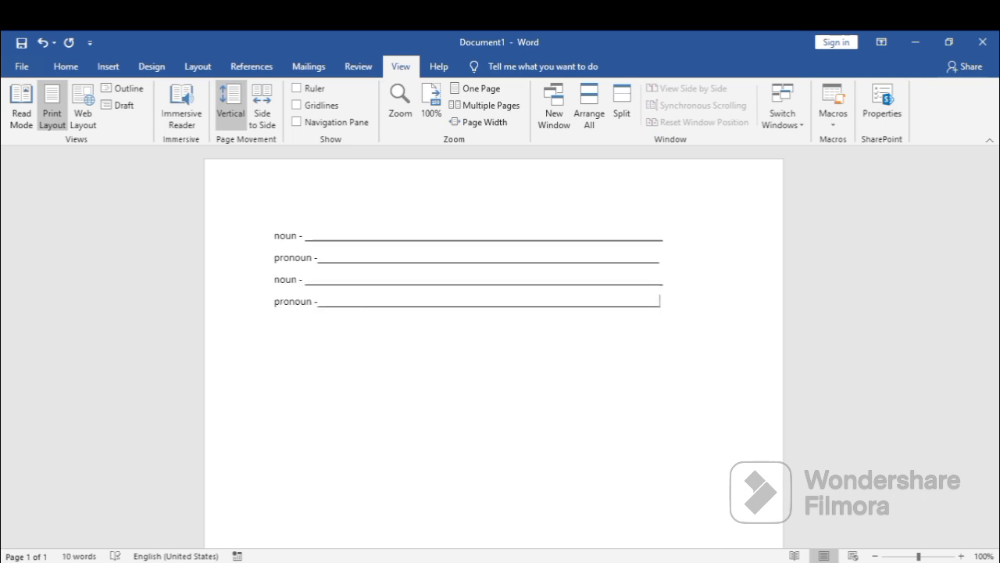
pyautogui.press('Return')
pyautogui.hotkey('ctrl', 'v')
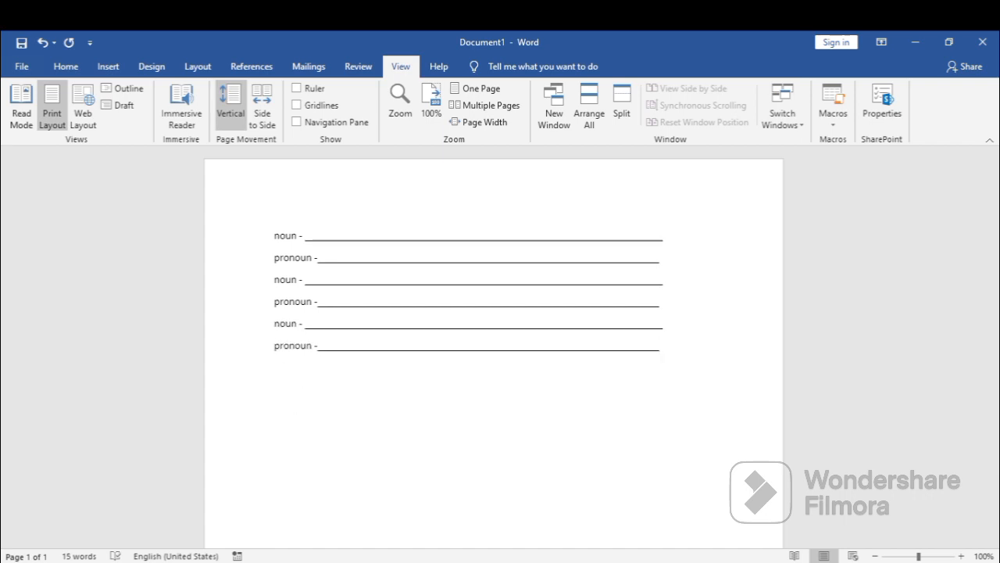